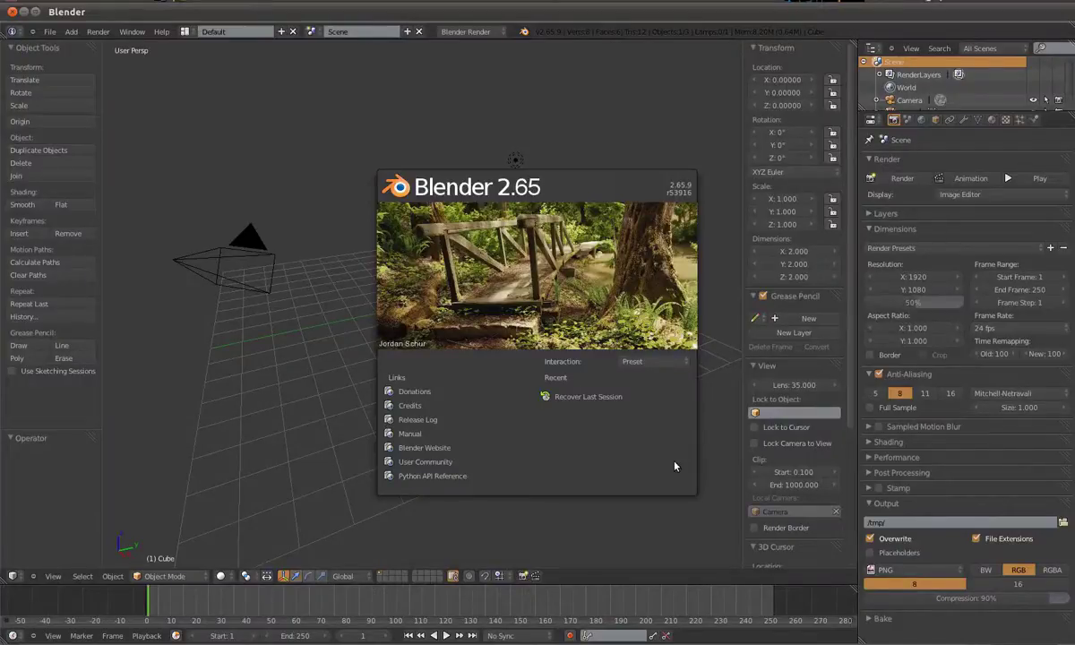
Dismiss the splash screen and delete the default cube, leaving an empty scene.
{"action": "mouse_move", "coordinate": [332, 384]}
{"action": "middle_mouse_down"}
{"action": "mouse_move", "coordinate": [496, 430]}
{"action": "mouse_move", "coordinate": [473, 386]}
{"action": "mouse_move", "coordinate": [492, 361]}
{"action": "mouse_move", "coordinate": [514, 390]}
{"action": "mouse_move", "coordinate": [453, 374]}
{"action": "middle_mouse_up"}
{"action": "key", "text": "x"}
{"action": "key", "text": "Return"}
{"action": "key", "text": "shift+a"}
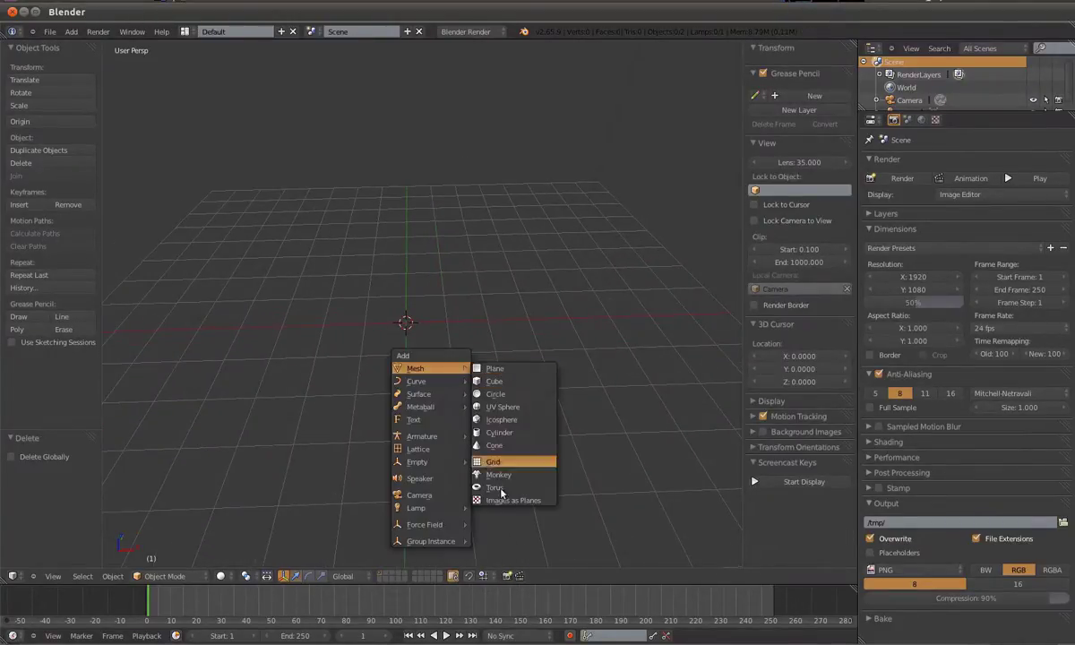
Import RdShrt_Lrg_tms.png from Pictures as a shadeless, Z-transparent plane, absolute height 1.00.
{"action": "left_click", "coordinate": [507, 500]}
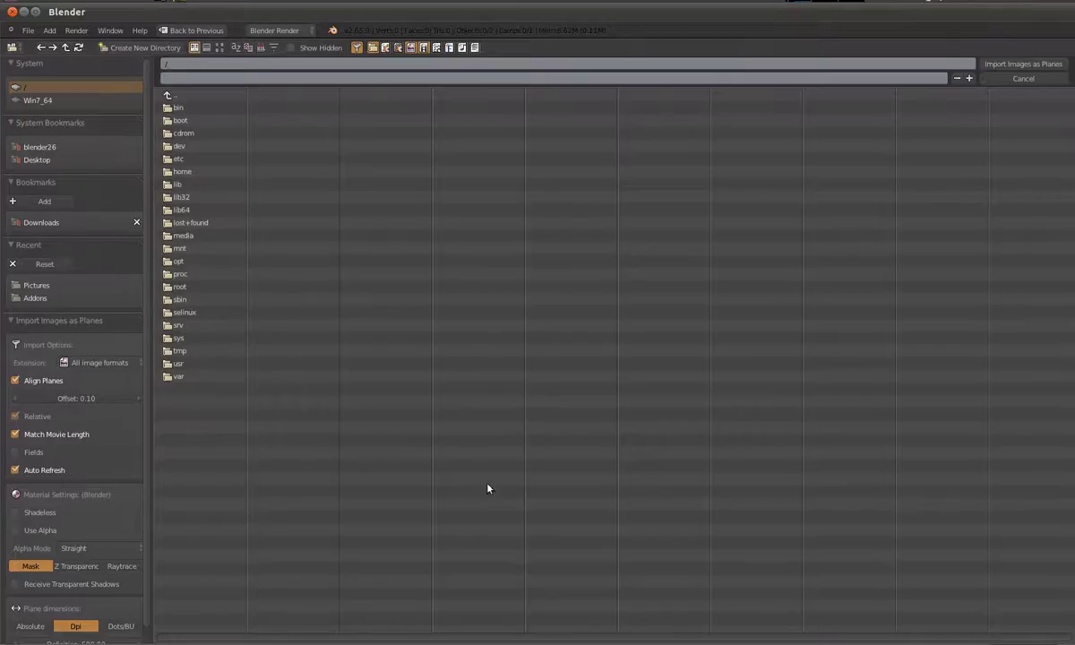
{"action": "left_click", "coordinate": [33, 284]}
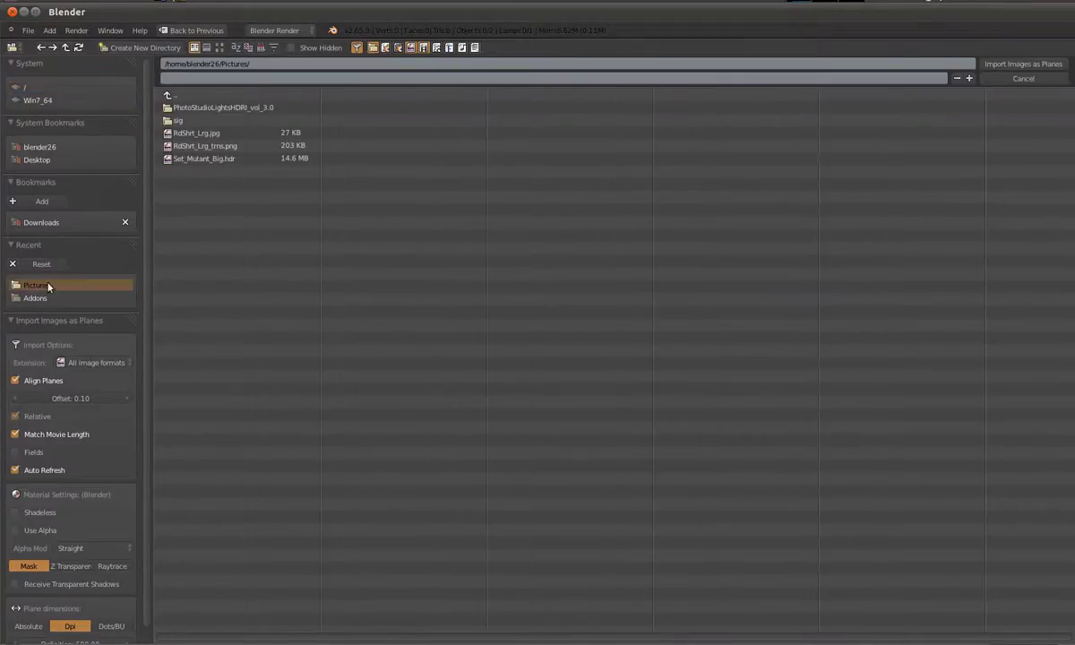
{"action": "left_click", "coordinate": [224, 147]}
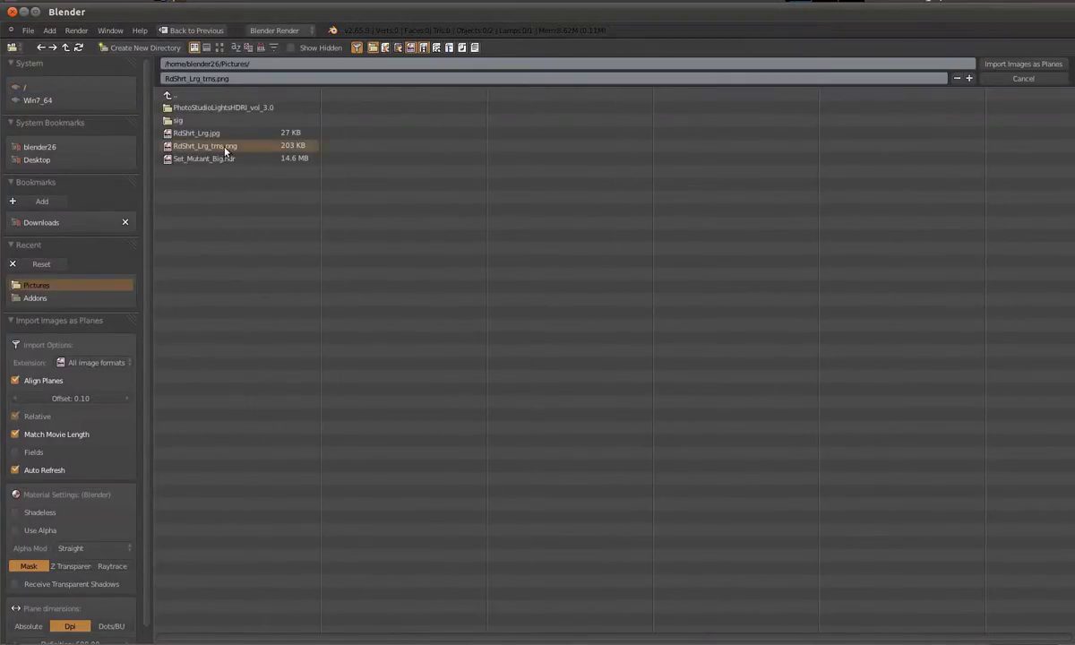
{"action": "left_click", "coordinate": [216, 48]}
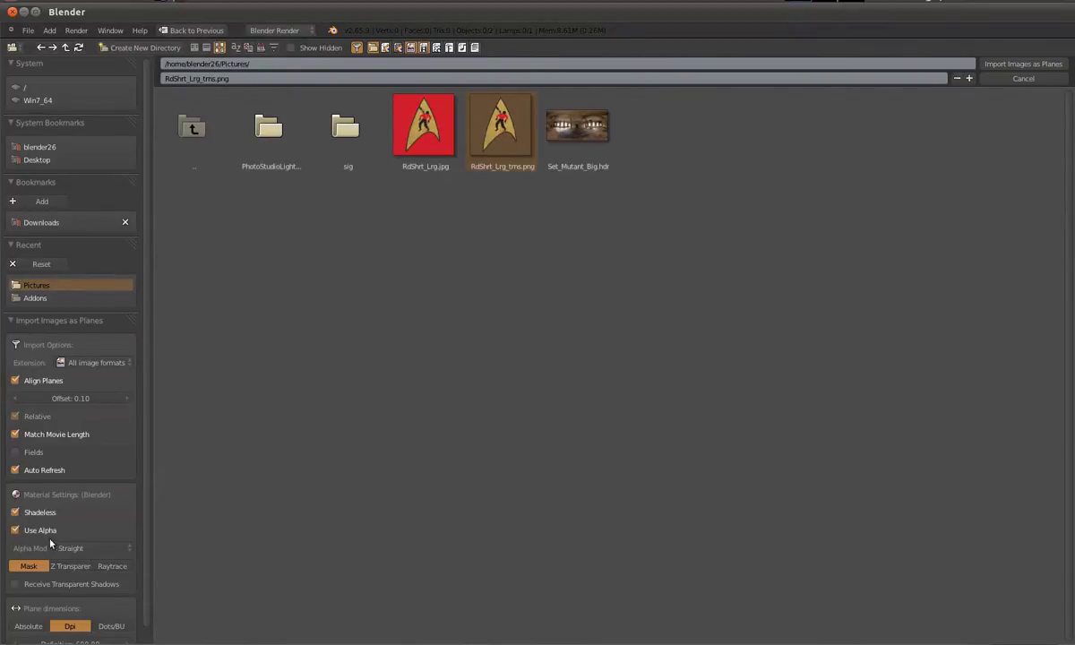
{"action": "left_click", "coordinate": [64, 567]}
{"action": "left_click", "coordinate": [27, 586]}
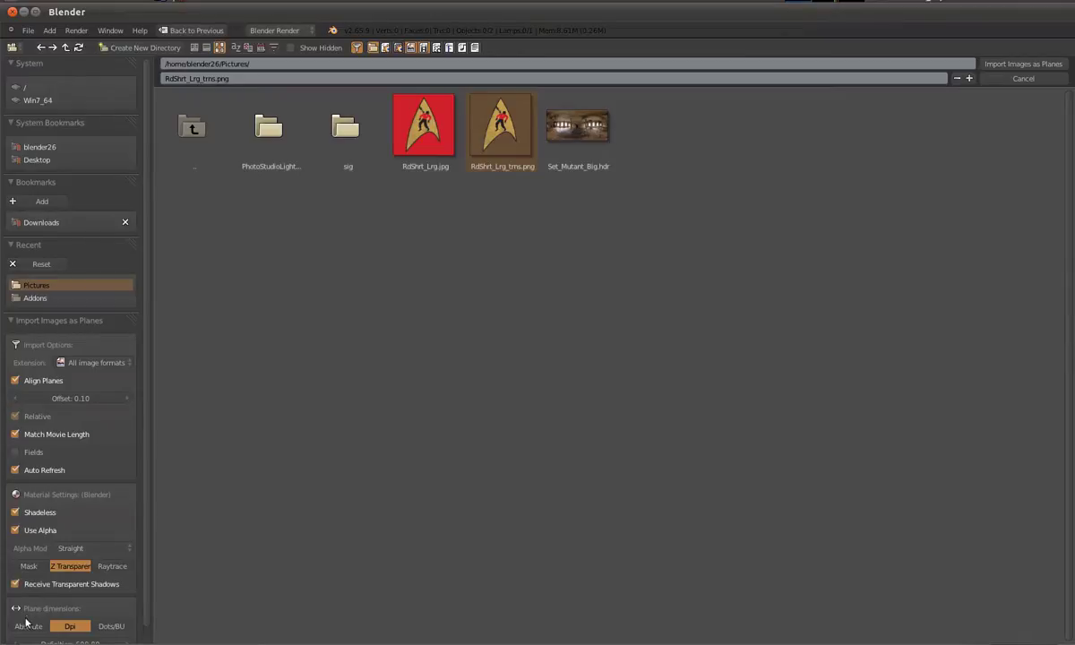
{"action": "scroll", "coordinate": [26, 624], "scroll_direction": "down", "scroll_amount": 1}
{"action": "left_click", "coordinate": [27, 611]}
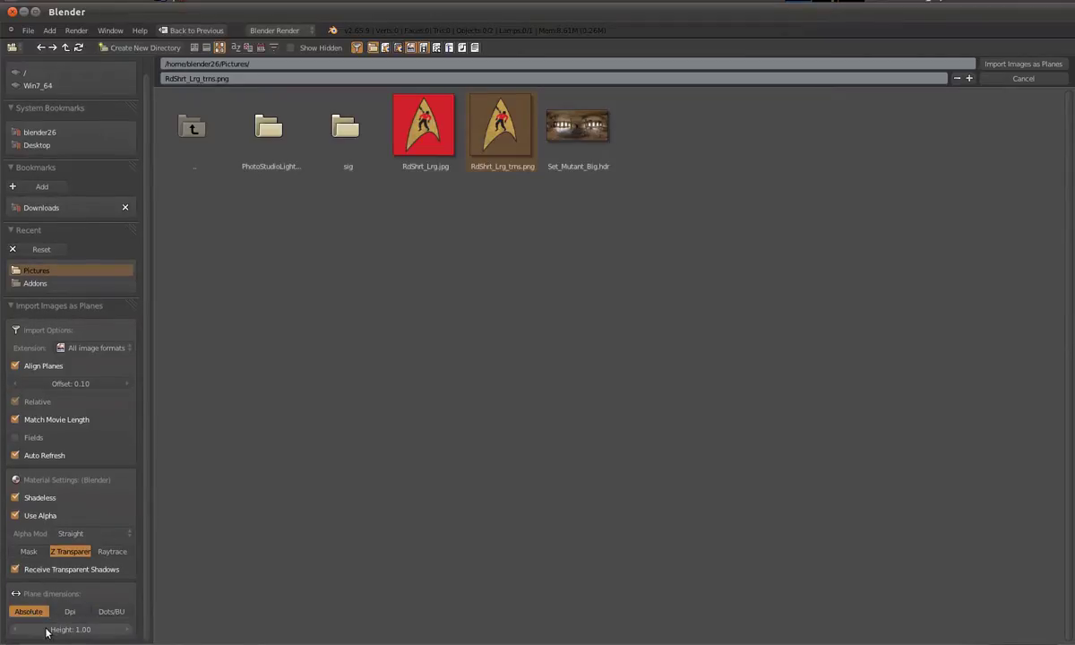
{"action": "left_click", "coordinate": [995, 64]}
{"action": "mouse_move", "coordinate": [484, 373]}
{"action": "middle_mouse_down"}
{"action": "mouse_move", "coordinate": [578, 355]}
{"action": "mouse_move", "coordinate": [576, 332]}
{"action": "mouse_move", "coordinate": [576, 355]}
{"action": "mouse_move", "coordinate": [542, 361]}
{"action": "mouse_move", "coordinate": [576, 360]}
{"action": "middle_mouse_up"}
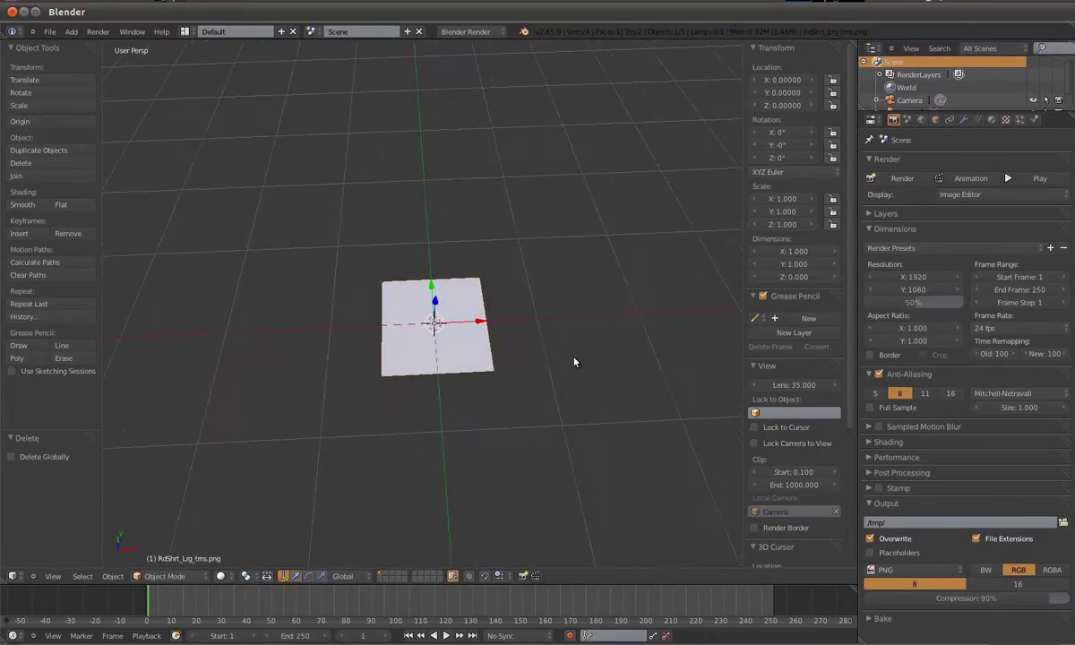
Enable Textured Solid display so the plane shows its image texture.
{"action": "scroll", "coordinate": [753, 394], "scroll_direction": "down", "scroll_amount": 2}
{"action": "scroll", "coordinate": [785, 425], "scroll_direction": "down", "scroll_amount": 3}
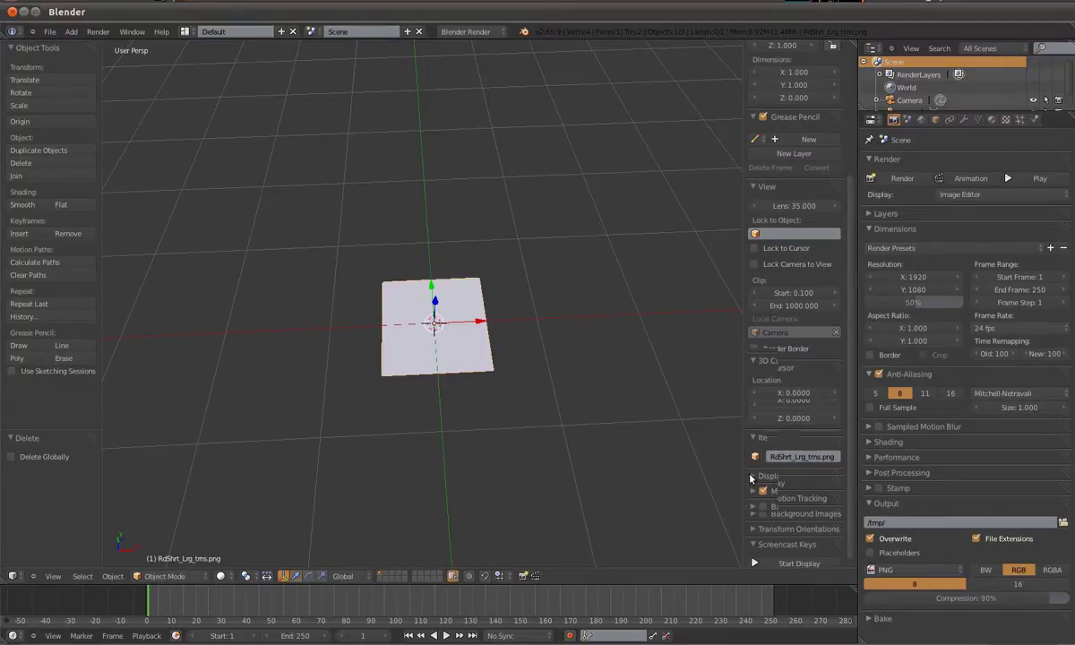
{"action": "scroll", "coordinate": [735, 484], "scroll_direction": "down", "scroll_amount": 5}
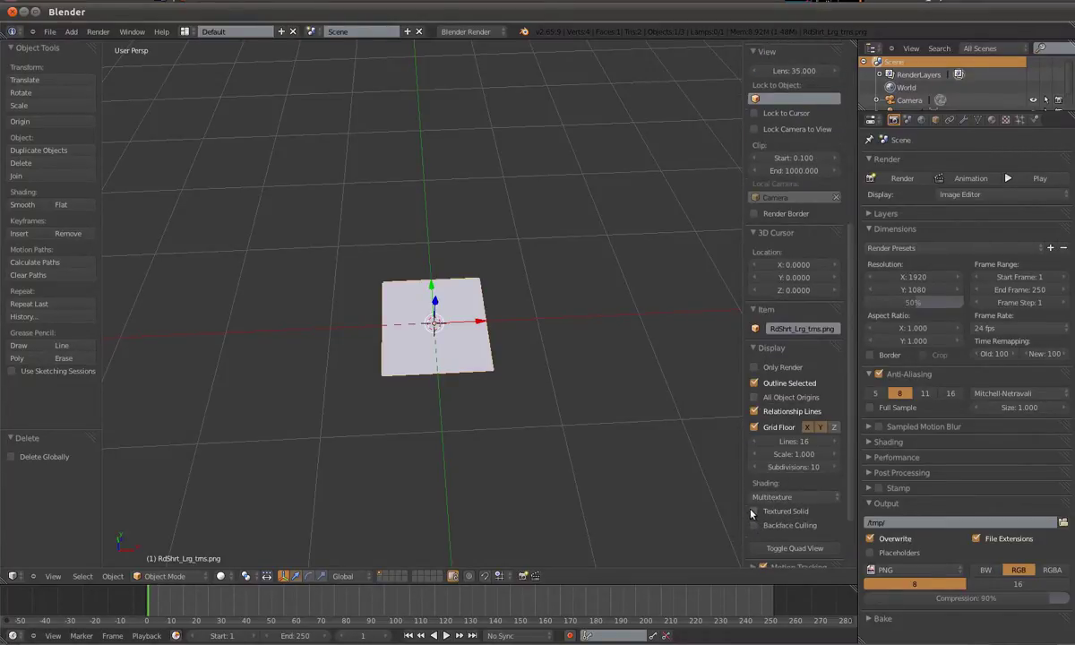
{"action": "left_click", "coordinate": [753, 512]}
{"action": "scroll", "coordinate": [452, 379], "scroll_direction": "up", "scroll_amount": 3}
{"action": "scroll", "coordinate": [453, 376], "scroll_direction": "up", "scroll_amount": 1}
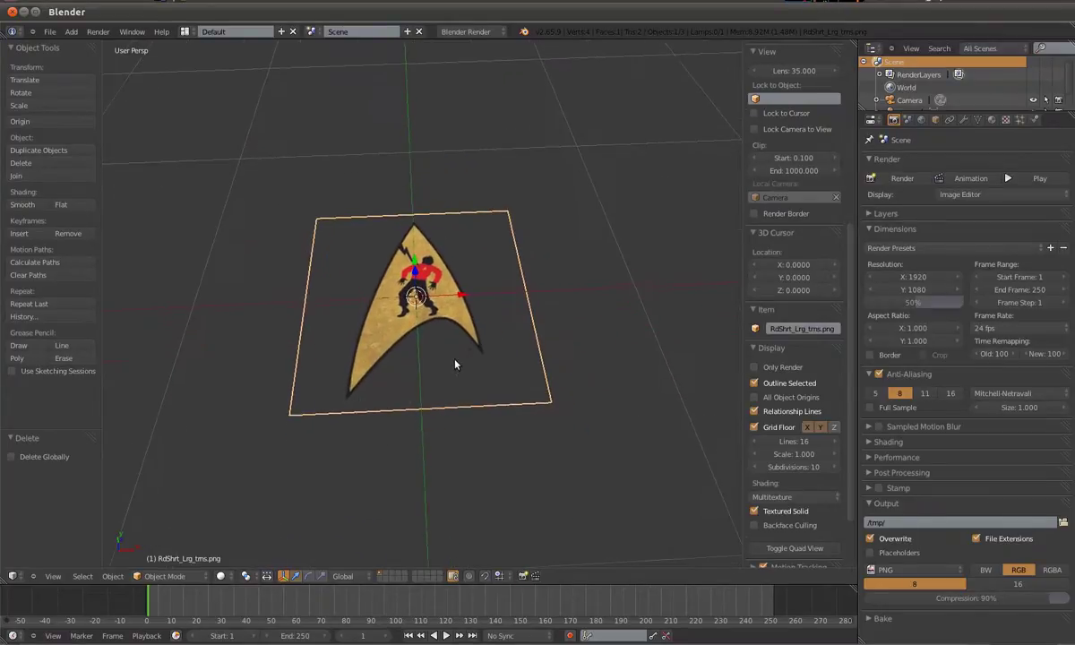
{"action": "mouse_move", "coordinate": [411, 394]}
{"action": "middle_mouse_down"}
{"action": "mouse_move", "coordinate": [430, 411]}
{"action": "mouse_move", "coordinate": [665, 330]}
{"action": "middle_mouse_up"}
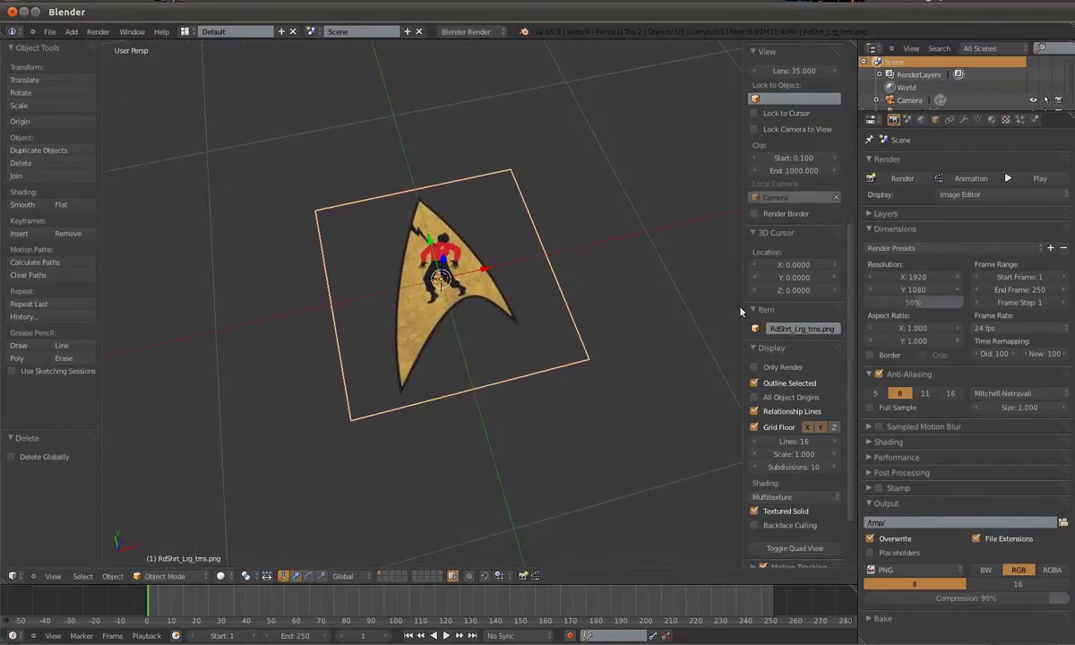
Switch the render engine to Cycles Render and show the plane's material settings.
{"action": "left_click", "coordinate": [465, 31]}
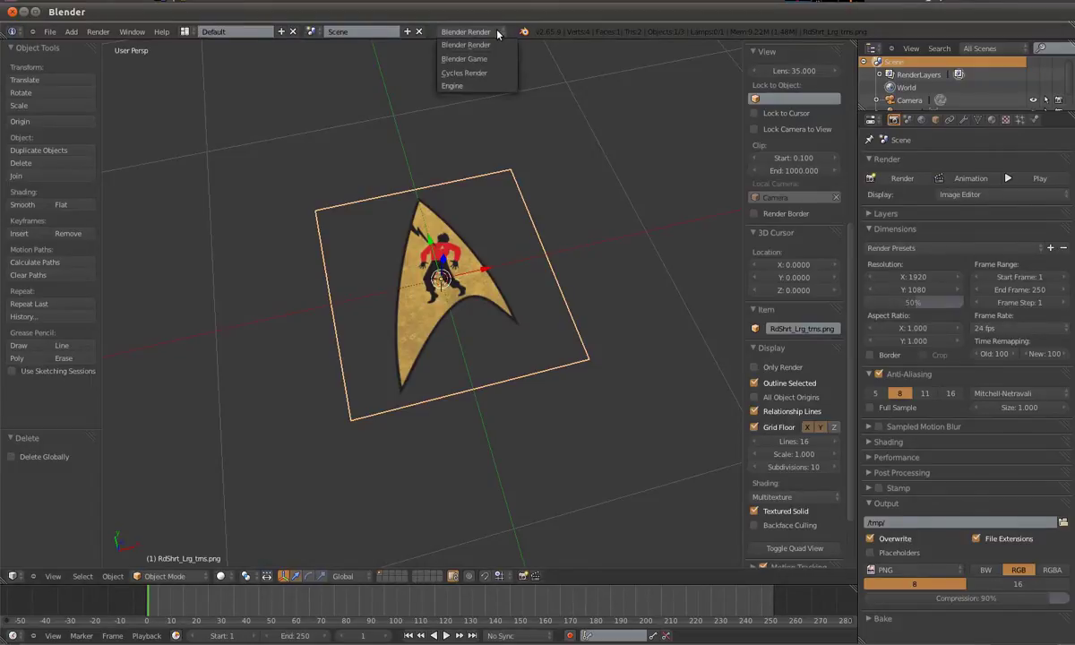
{"action": "left_click", "coordinate": [496, 76]}
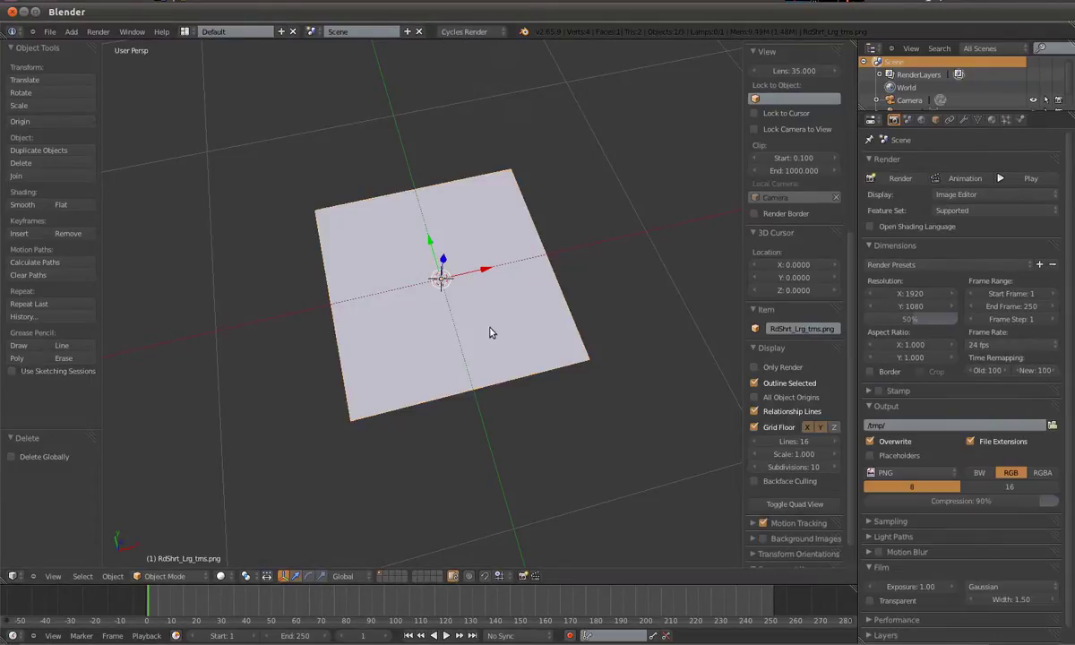
{"action": "left_click", "coordinate": [991, 119]}
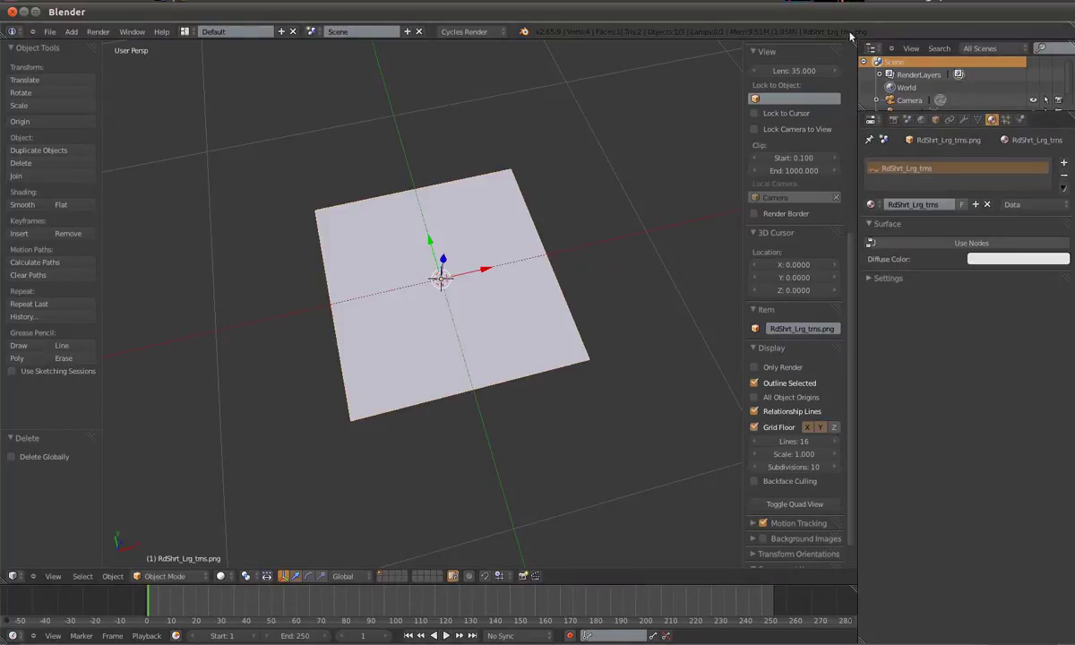
Split the viewport and make the upper area a Node Editor for the plane's material.
{"action": "left_click_drag", "start_coordinate": [855, 42], "coordinate": [856, 249]}
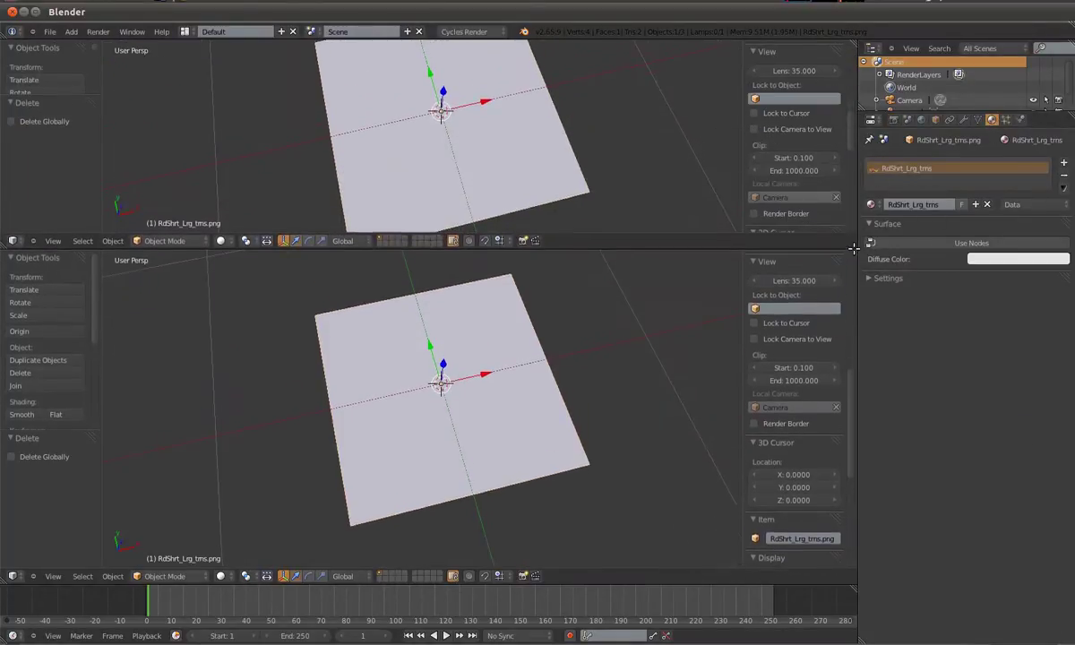
{"action": "left_click", "coordinate": [13, 242]}
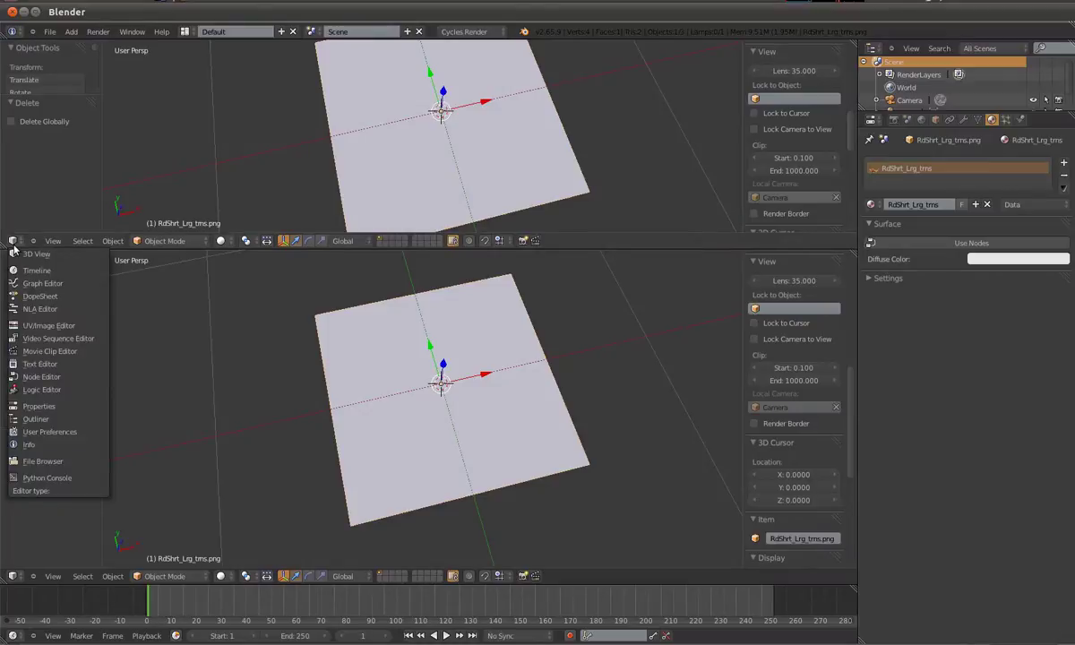
{"action": "left_click", "coordinate": [51, 379]}
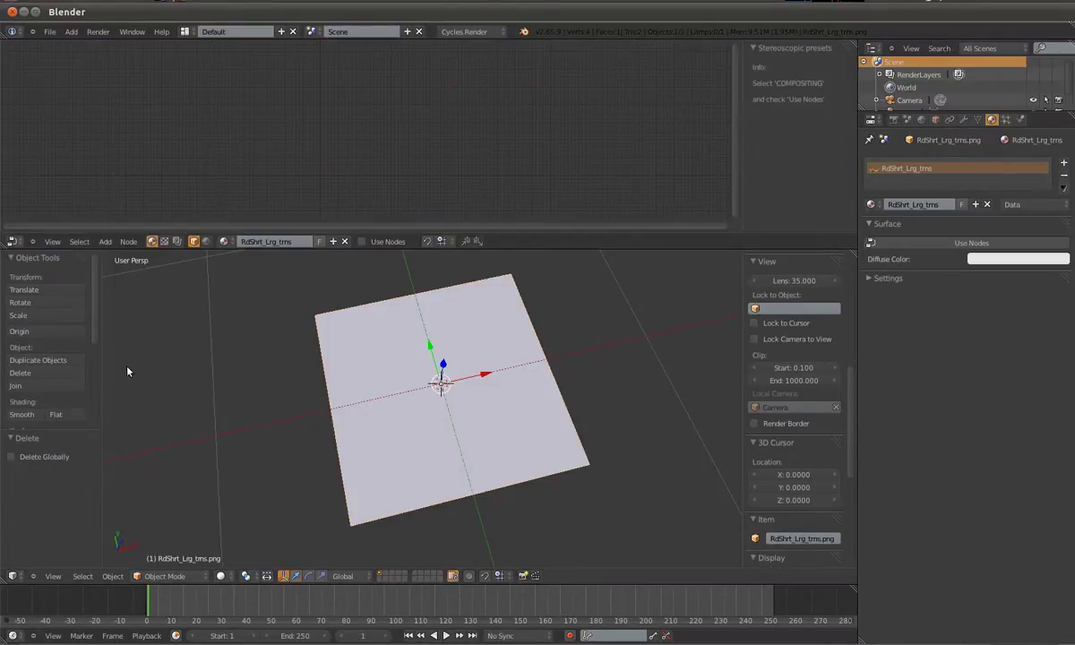
Enable material nodes and replace the Diffuse BSDF with an Emission shader feeding Material Output.
{"action": "left_click", "coordinate": [972, 243]}
{"action": "scroll", "coordinate": [379, 133], "scroll_direction": "up", "scroll_amount": 3}
{"action": "scroll", "coordinate": [377, 135], "scroll_direction": "up", "scroll_amount": 3}
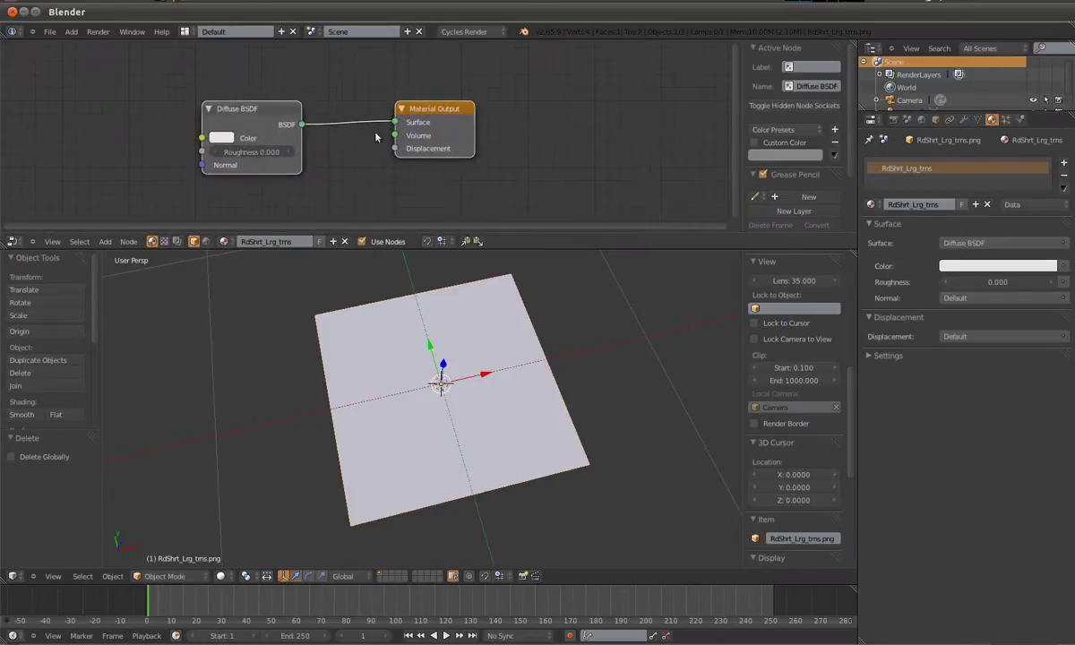
{"action": "left_click_drag", "start_coordinate": [244, 105], "coordinate": [249, 74]}
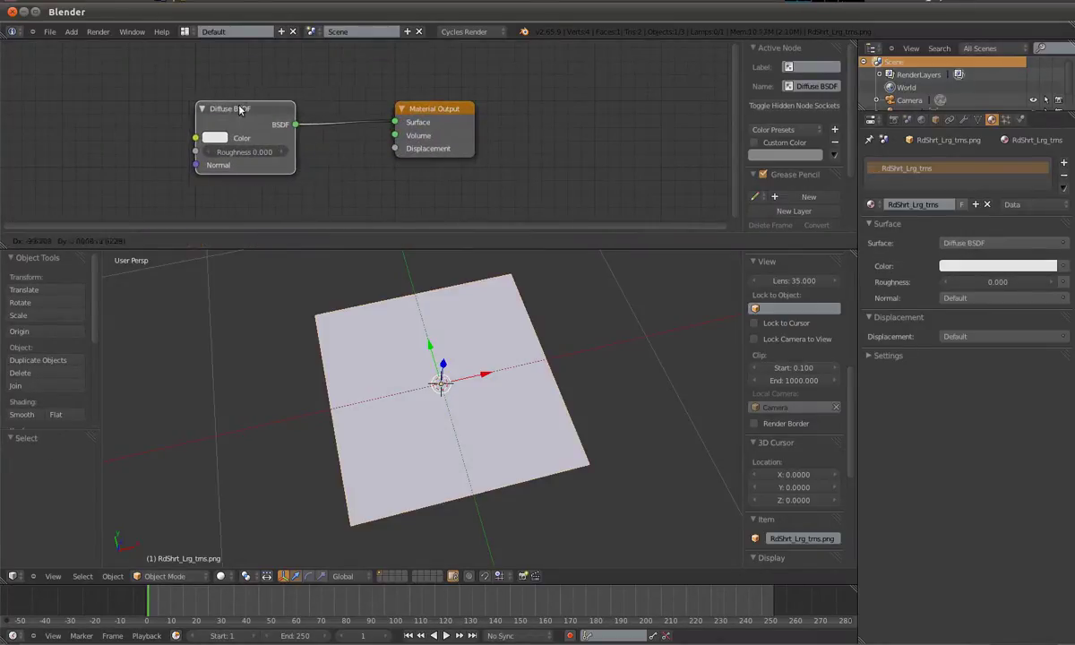
{"action": "left_click", "coordinate": [960, 243]}
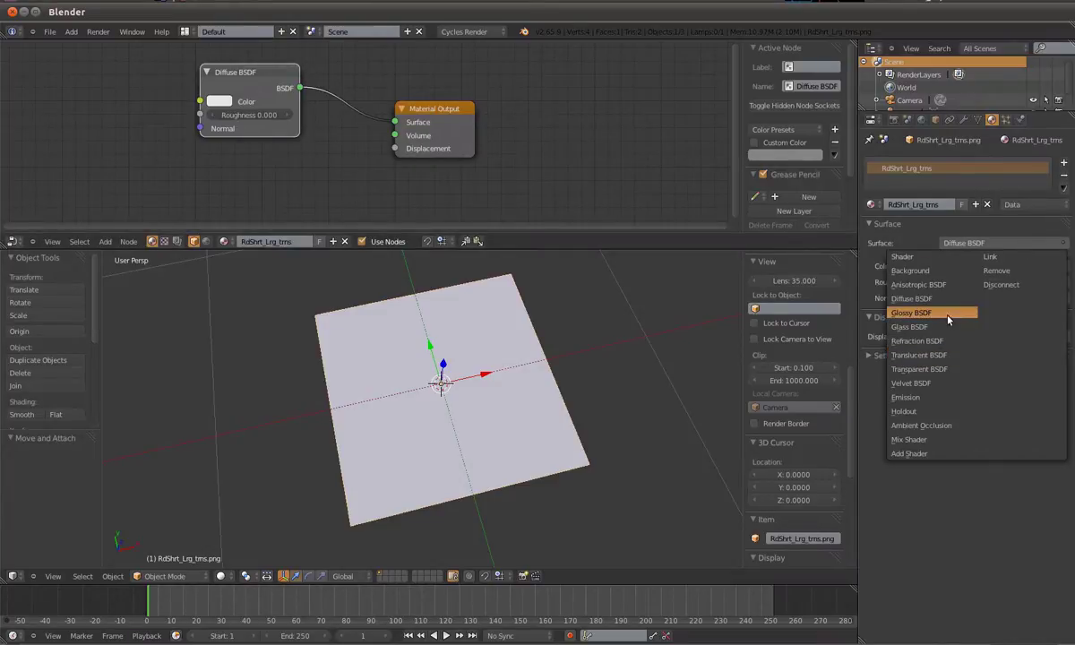
{"action": "left_click", "coordinate": [946, 397]}
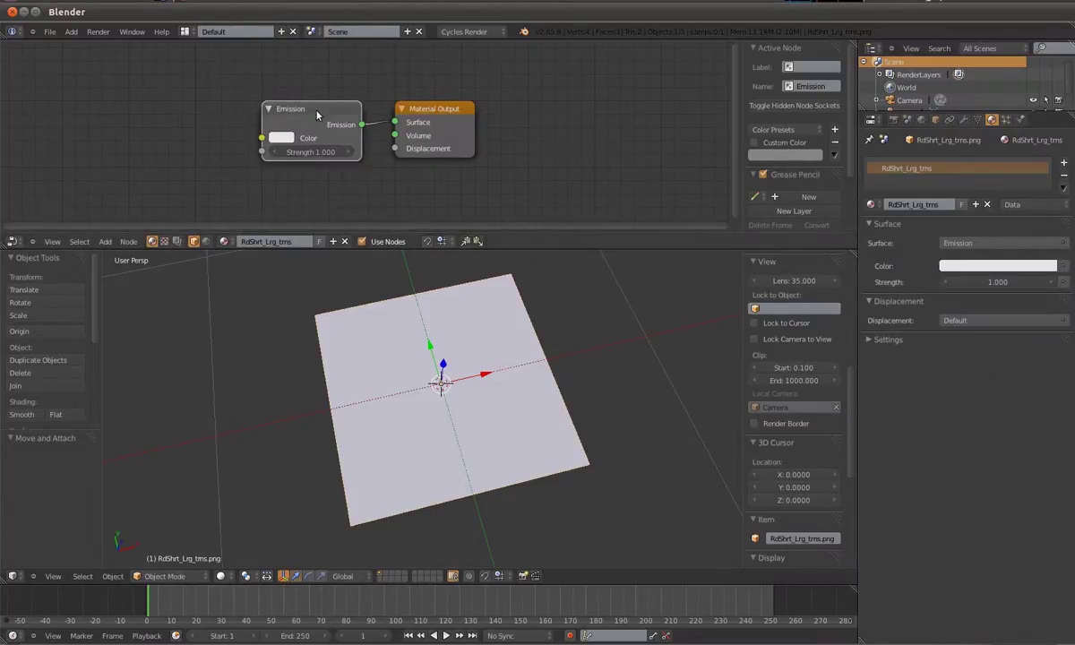
{"action": "left_click_drag", "start_coordinate": [317, 114], "coordinate": [266, 61]}
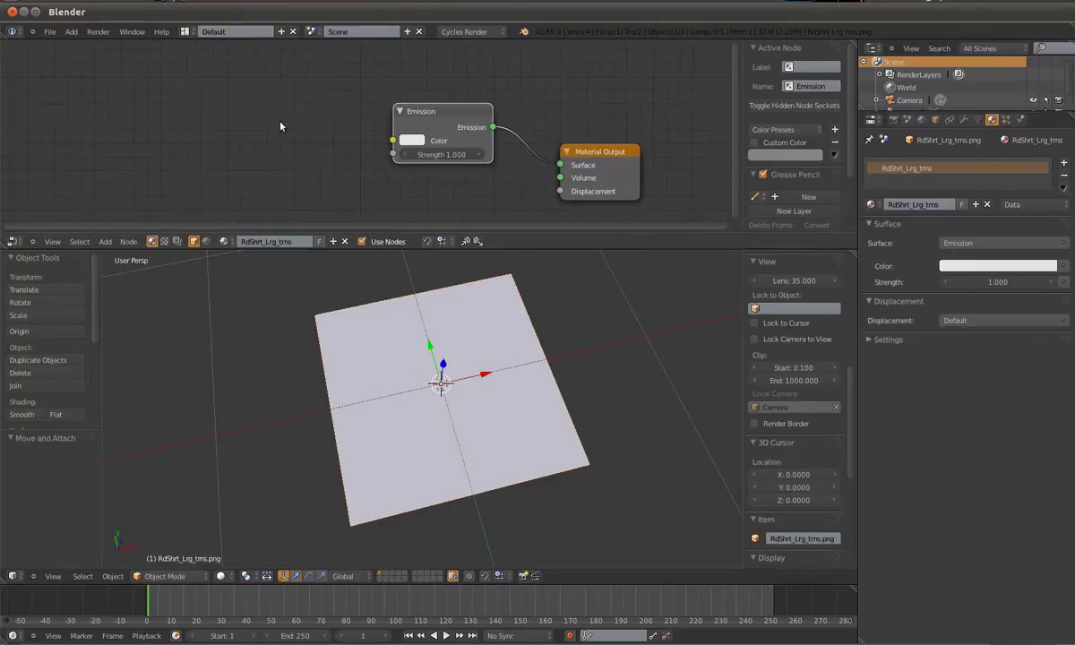
{"action": "key", "text": "shift+a"}
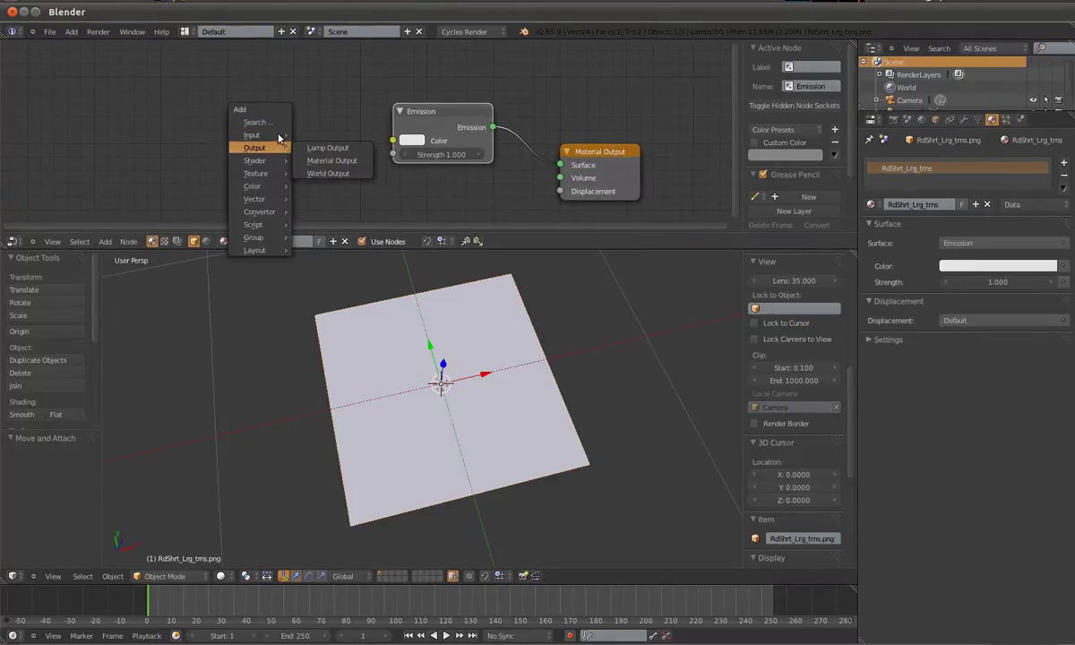
{"action": "mouse_move", "coordinate": [257, 173]}
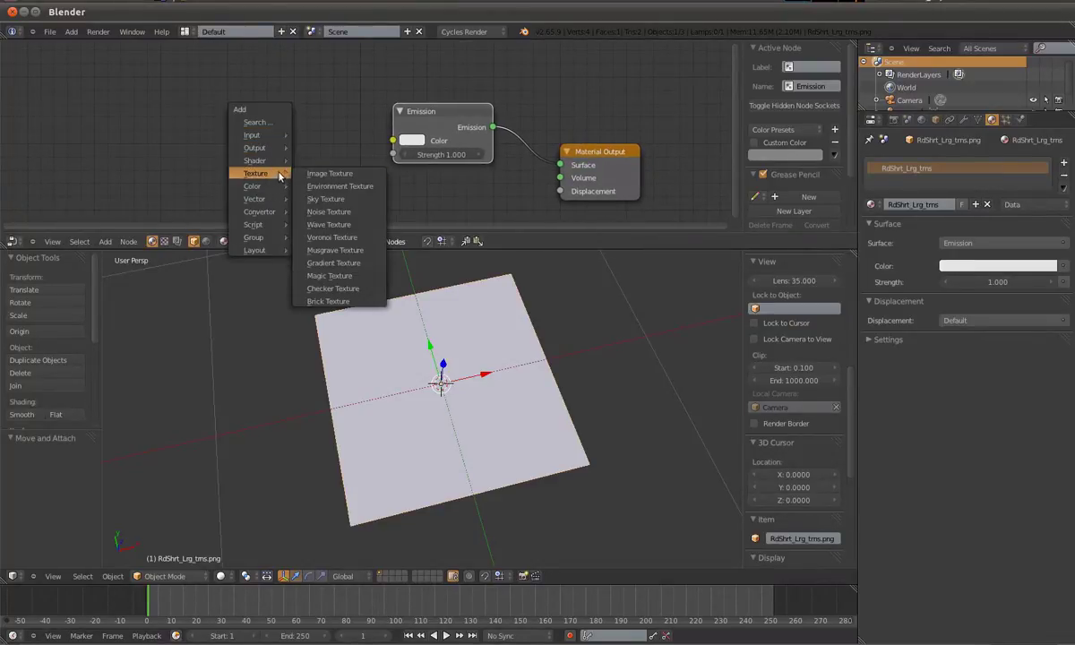
Add an Image Texture node left of Emission, wiring its Color into Emission Color.
{"action": "left_click", "coordinate": [330, 173]}
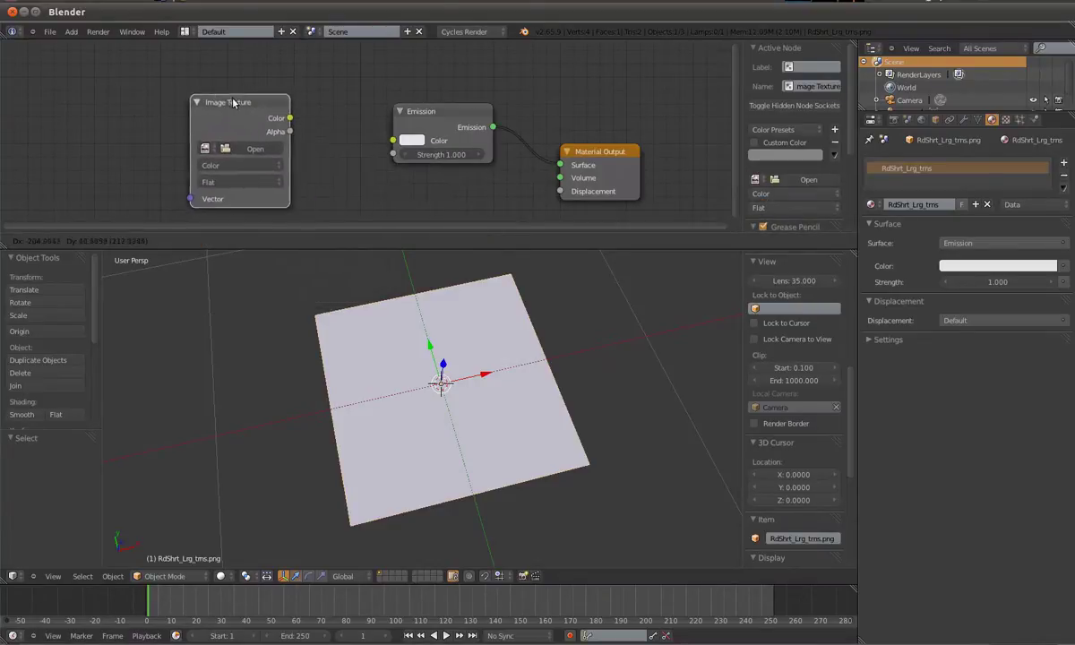
{"action": "left_click", "coordinate": [240, 77]}
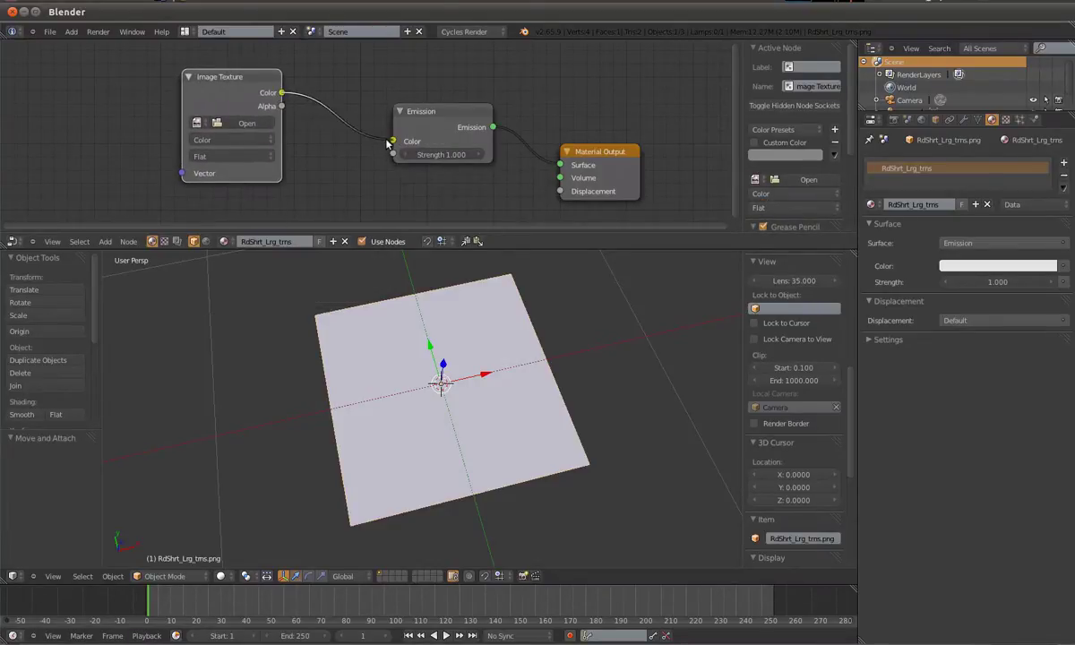
{"action": "left_click_drag", "start_coordinate": [341, 116], "coordinate": [392, 141]}
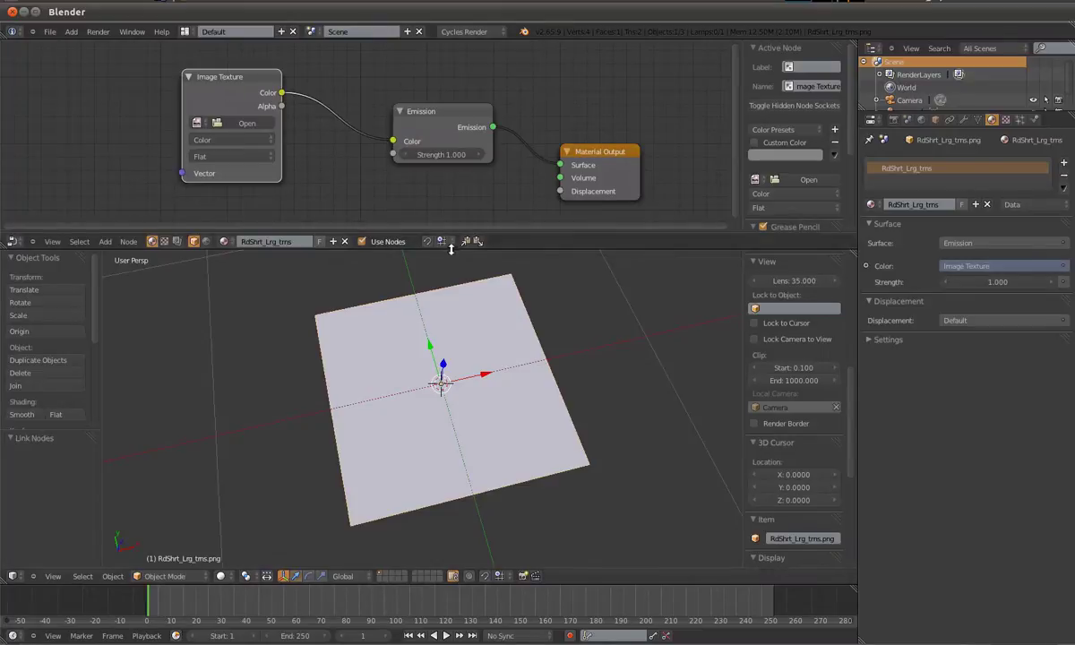
{"action": "left_click_drag", "start_coordinate": [453, 248], "coordinate": [455, 298]}
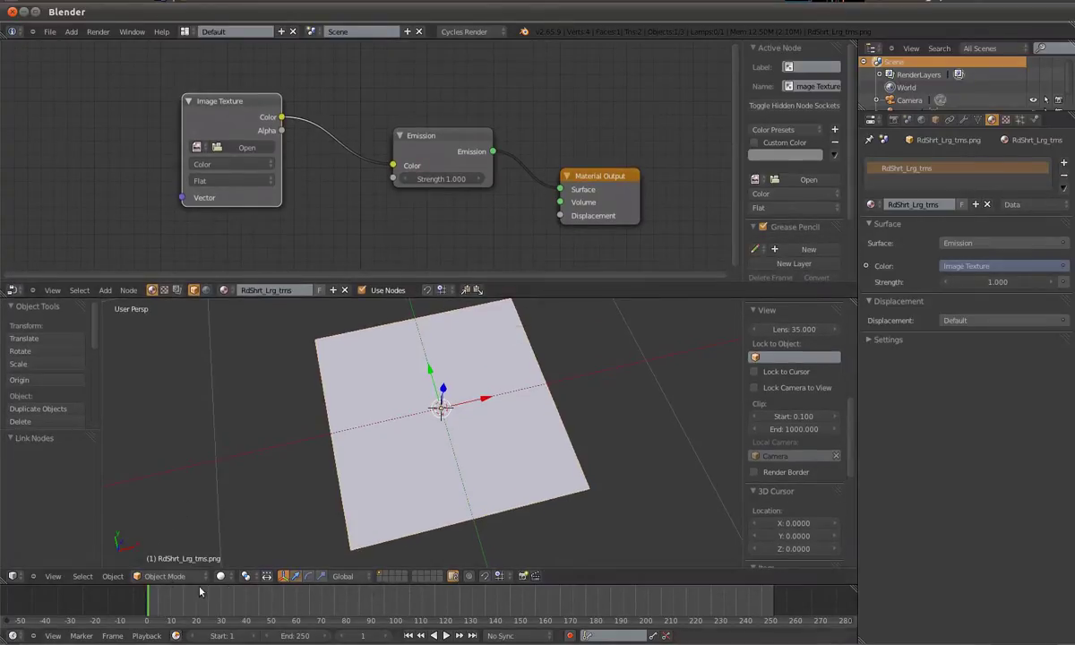
Switch the 3D viewport to Rendered shading and frame the plane.
{"action": "left_click", "coordinate": [220, 576]}
{"action": "left_click", "coordinate": [240, 493]}
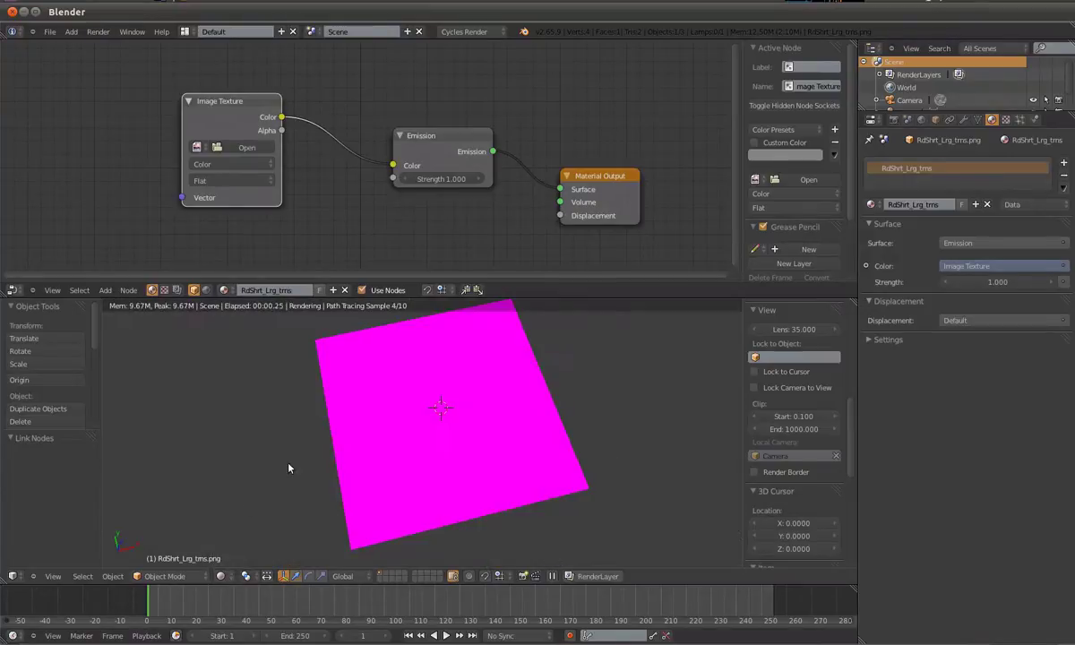
{"action": "scroll", "coordinate": [440, 423], "scroll_direction": "down", "scroll_amount": 2}
{"action": "middle_click_drag", "start_coordinate": [443, 425], "coordinate": [447, 442], "text": "shift"}
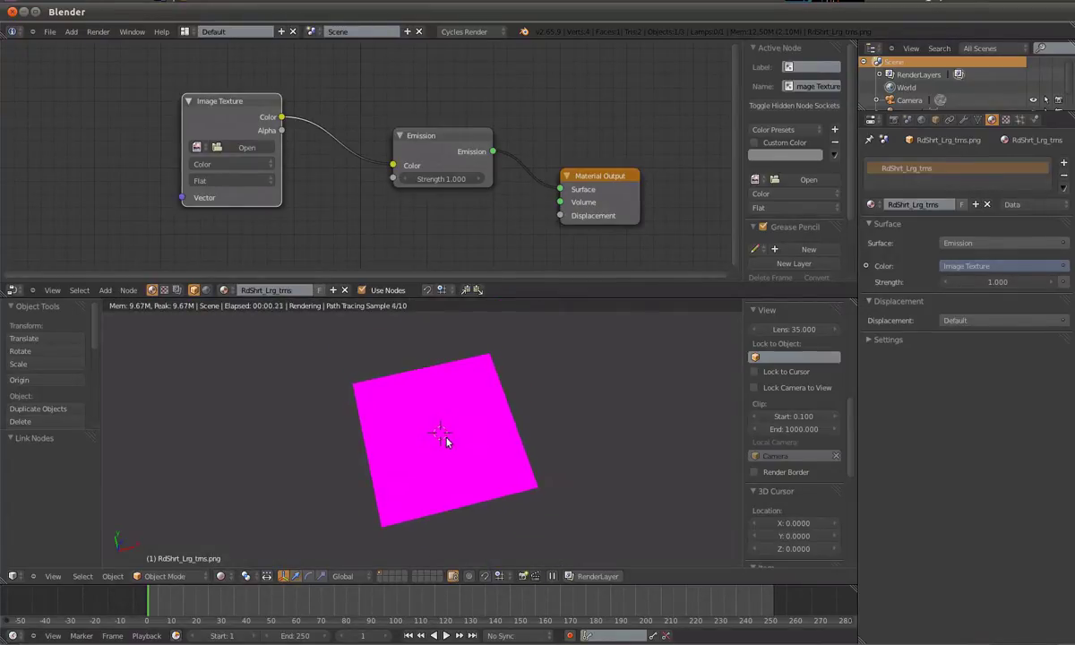
Load RdShrt_Lrg_tms.png into the Image Texture node so the insignia glows.
{"action": "left_click", "coordinate": [197, 148]}
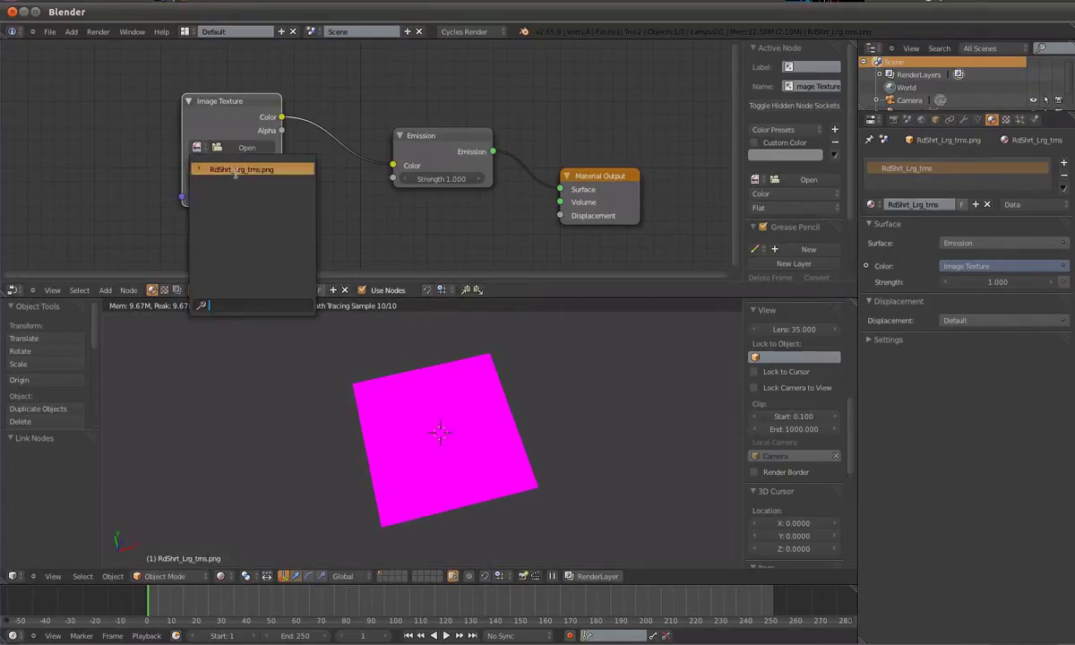
{"action": "left_click", "coordinate": [236, 171]}
{"action": "scroll", "coordinate": [400, 430], "scroll_direction": "up", "scroll_amount": 2}
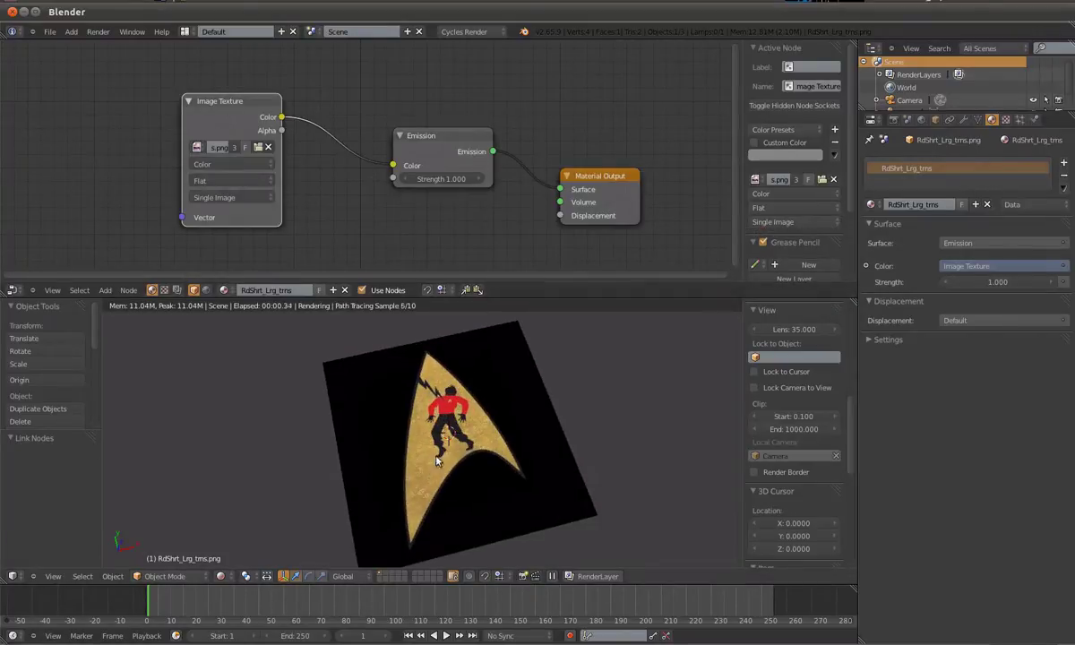
{"action": "middle_click_drag", "start_coordinate": [437, 462], "coordinate": [430, 447], "text": "shift"}
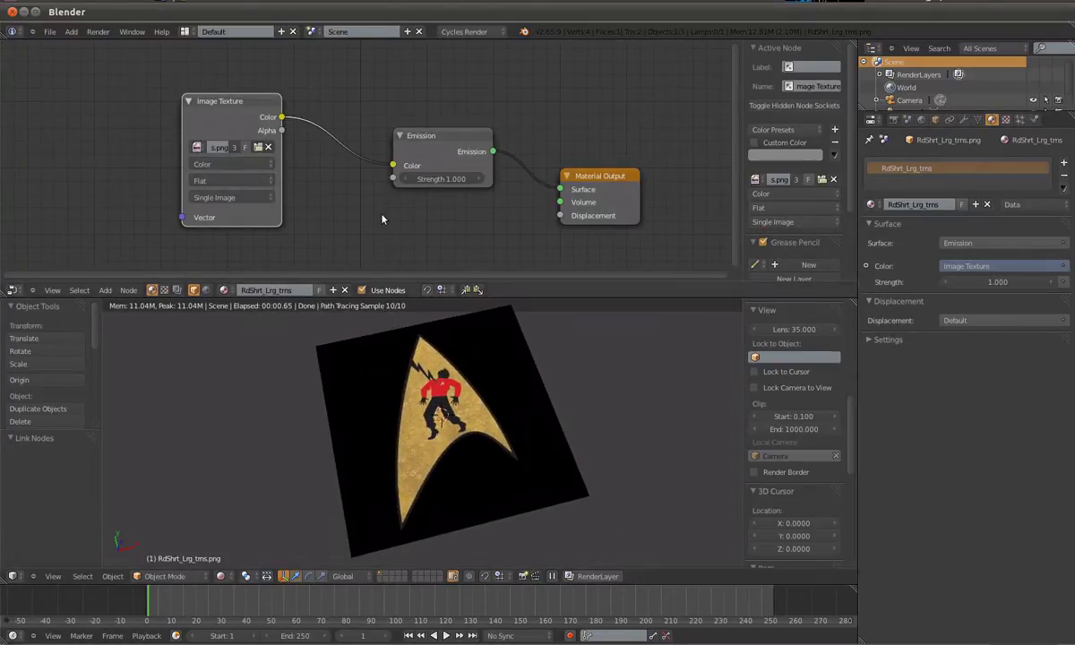
{"action": "scroll", "coordinate": [382, 219], "scroll_direction": "down", "scroll_amount": 2}
{"action": "key", "text": "shift+a"}
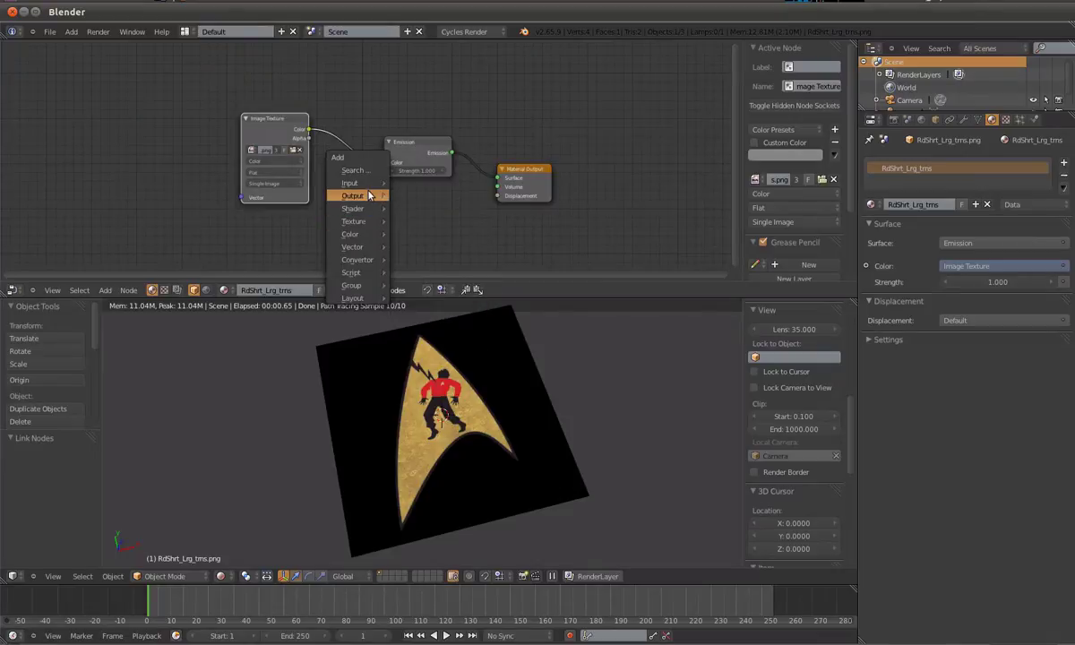
{"action": "mouse_move", "coordinate": [353, 209]}
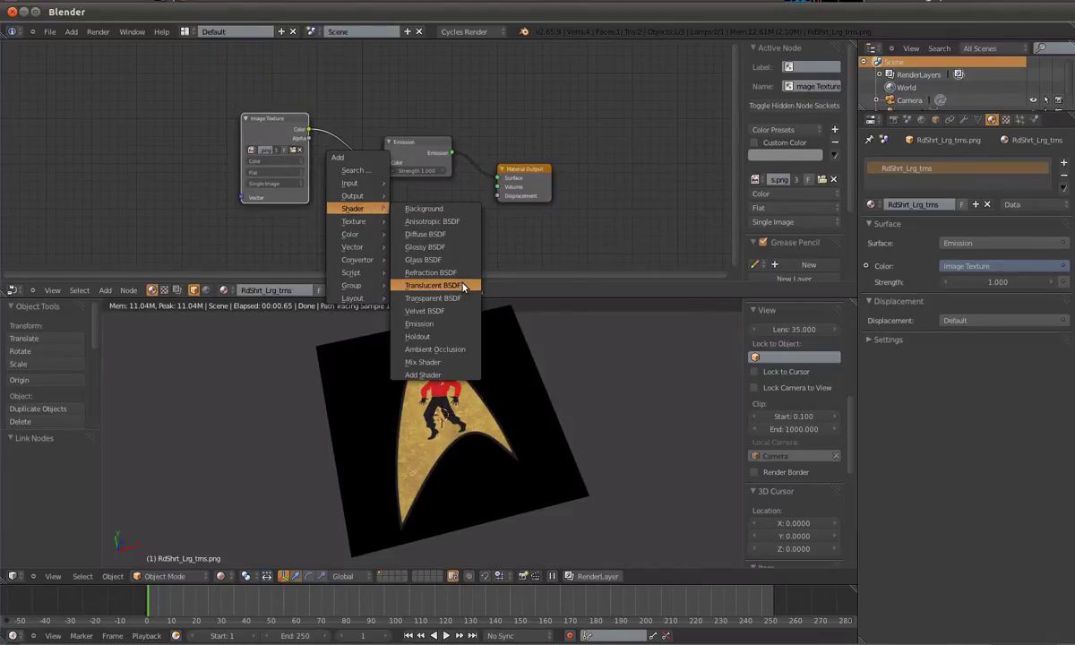
Add a Transparent BSDF node and move the Material Output node right.
{"action": "left_click", "coordinate": [455, 302]}
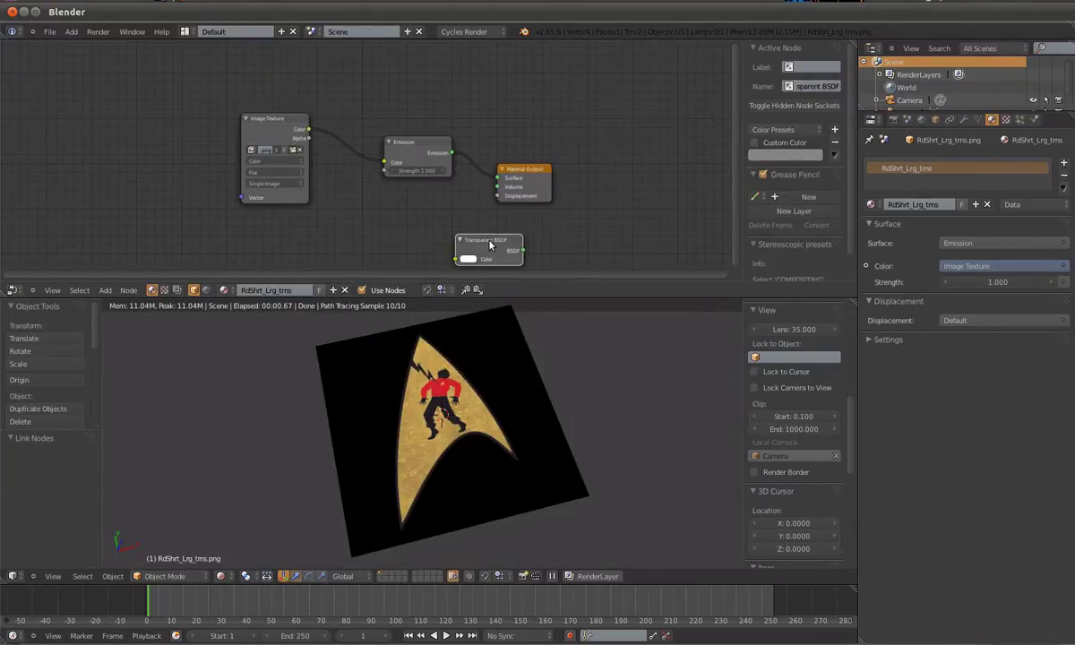
{"action": "left_click", "coordinate": [400, 227]}
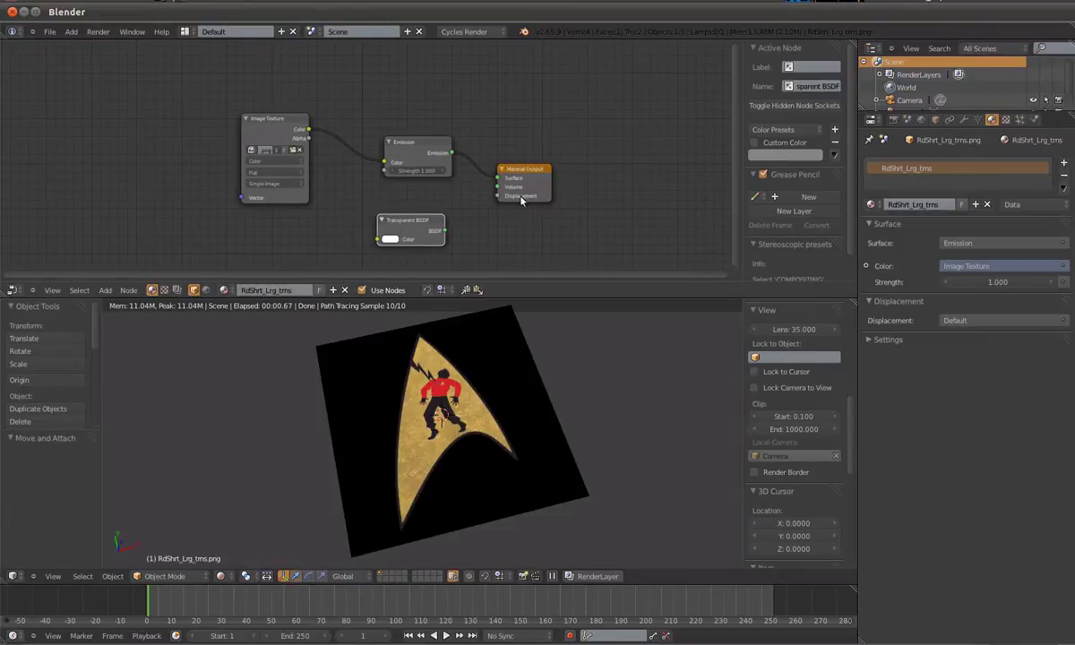
{"action": "left_click_drag", "start_coordinate": [538, 174], "coordinate": [624, 169]}
Insert a Mix Shader on the Emission–Material Output link.
{"action": "key", "text": "shift+a"}
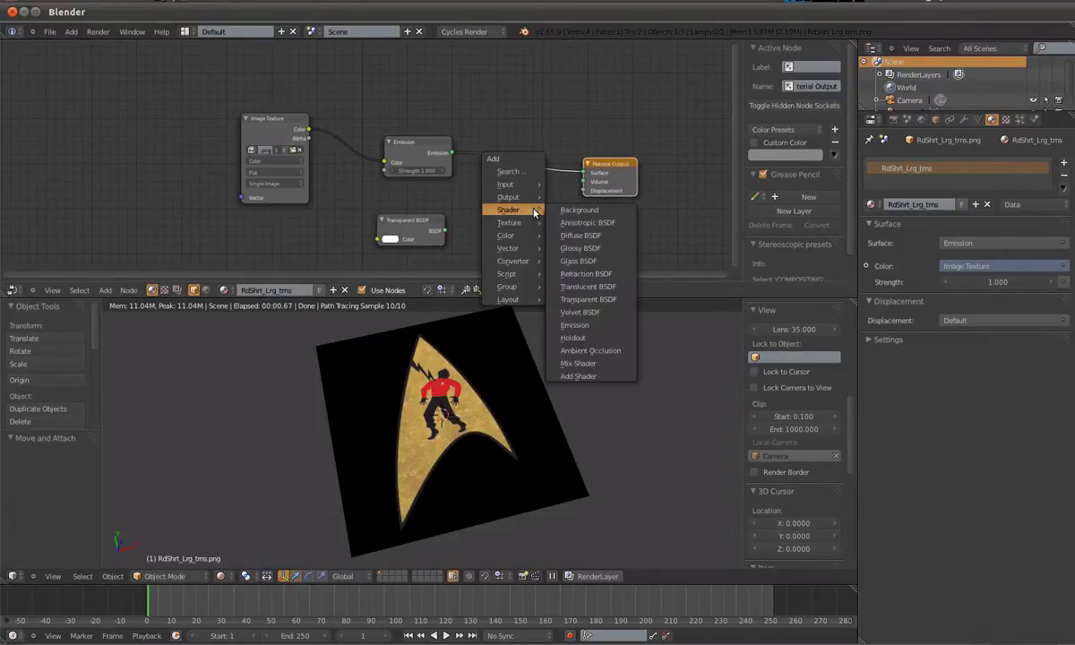
{"action": "left_click", "coordinate": [578, 363]}
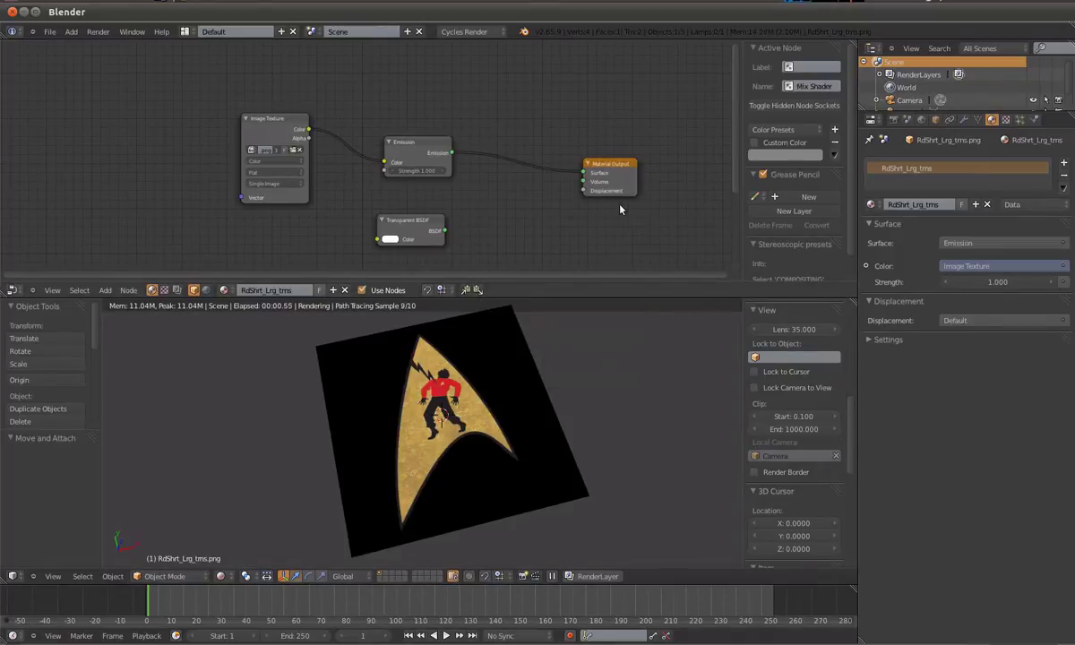
{"action": "scroll", "coordinate": [550, 227], "scroll_direction": "down", "scroll_amount": 2}
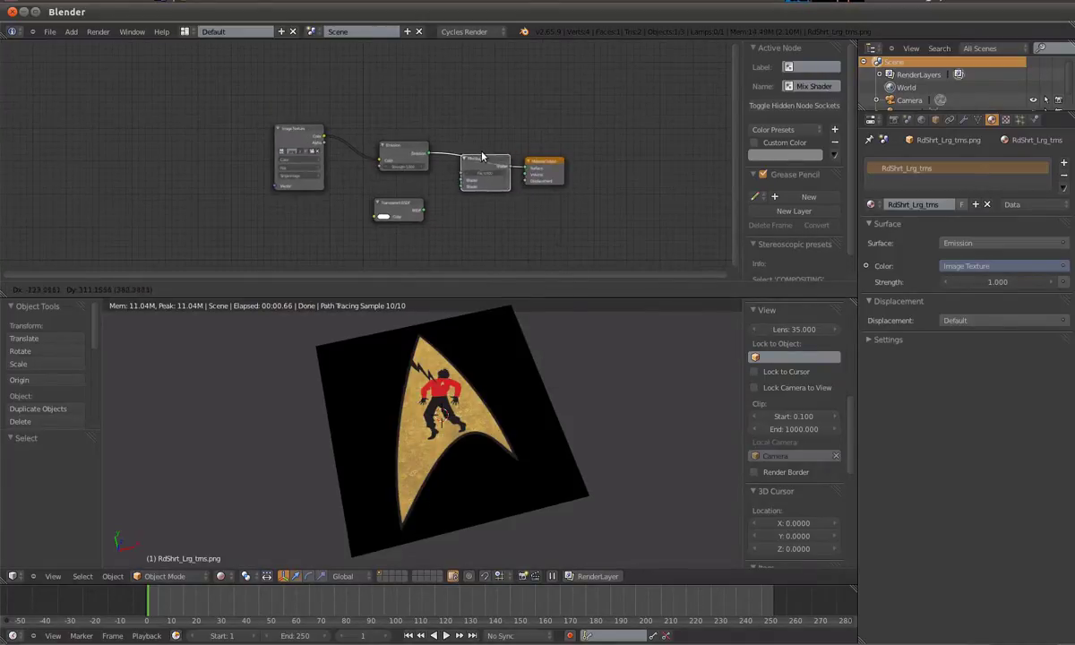
{"action": "left_click", "coordinate": [472, 182]}
{"action": "scroll", "coordinate": [504, 209], "scroll_direction": "up", "scroll_amount": 2}
{"action": "scroll", "coordinate": [505, 209], "scroll_direction": "up", "scroll_amount": 1}
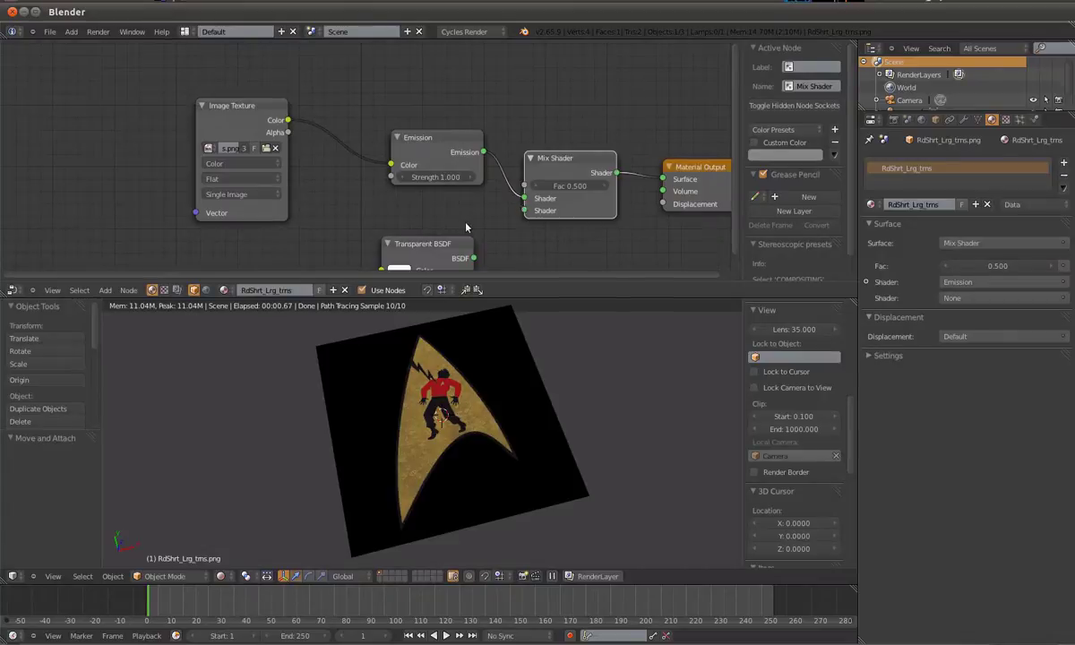
{"action": "middle_click_drag", "start_coordinate": [466, 227], "coordinate": [427, 192]}
Wire Transparent BSDF and image Alpha (to Fac) into the Mix Shader, swapping its shader inputs.
{"action": "left_click_drag", "start_coordinate": [434, 222], "coordinate": [483, 174]}
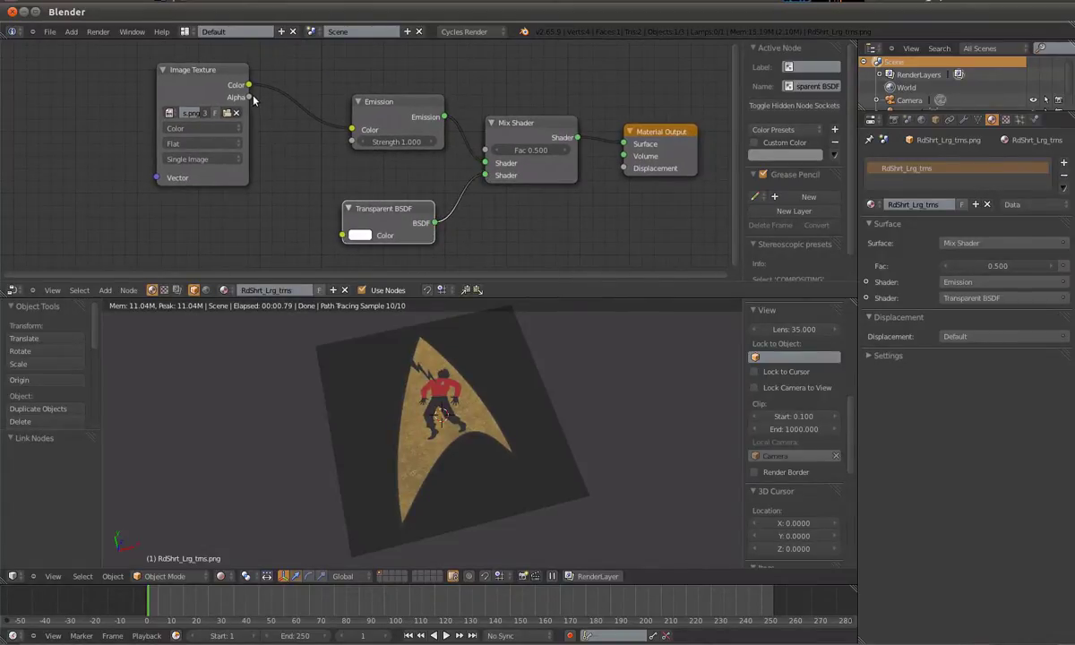
{"action": "mouse_move", "coordinate": [248, 97]}
{"action": "left_mouse_down"}
{"action": "mouse_move", "coordinate": [456, 156]}
{"action": "mouse_move", "coordinate": [485, 149]}
{"action": "left_mouse_up"}
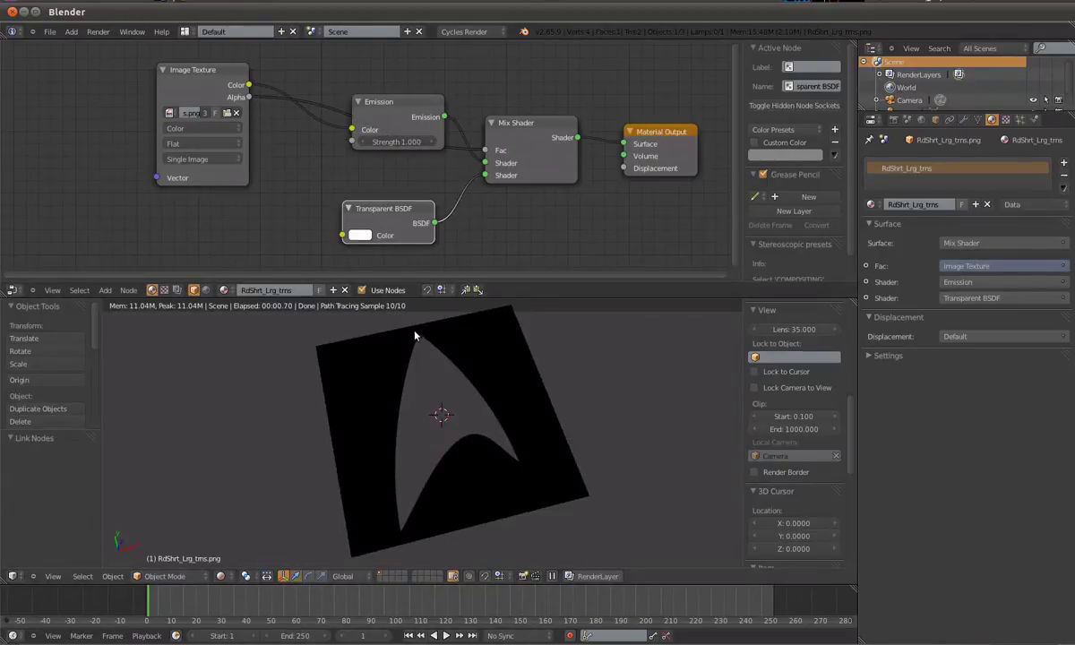
{"action": "left_click_drag", "start_coordinate": [489, 177], "coordinate": [490, 162]}
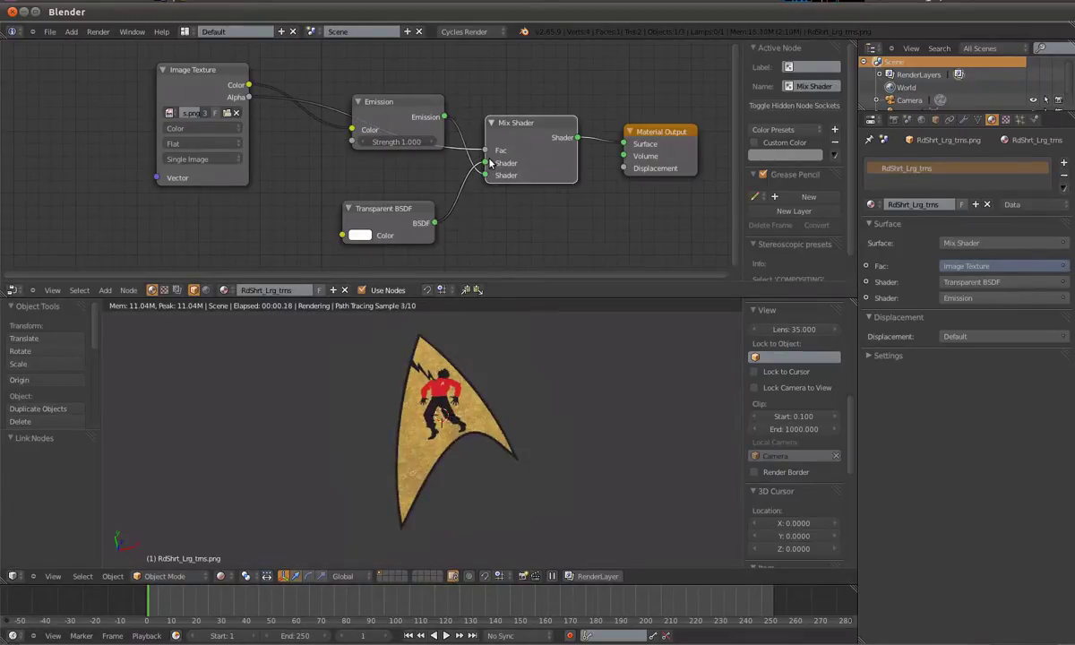
{"action": "scroll", "coordinate": [542, 186], "scroll_direction": "down", "scroll_amount": 2}
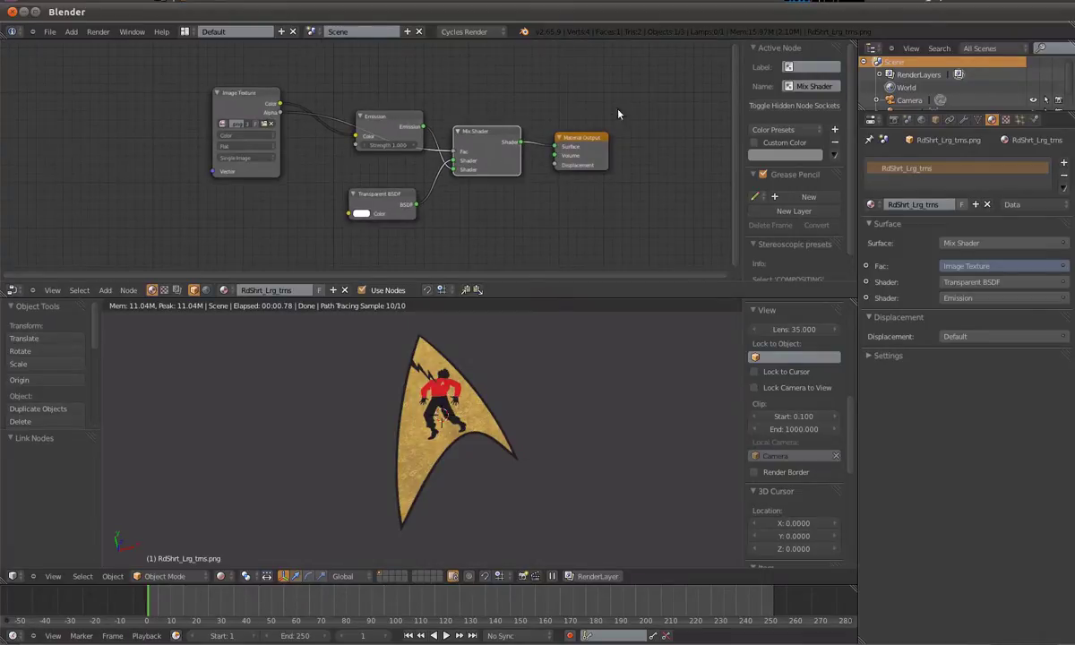
{"action": "left_click_drag", "start_coordinate": [581, 137], "coordinate": [615, 137]}
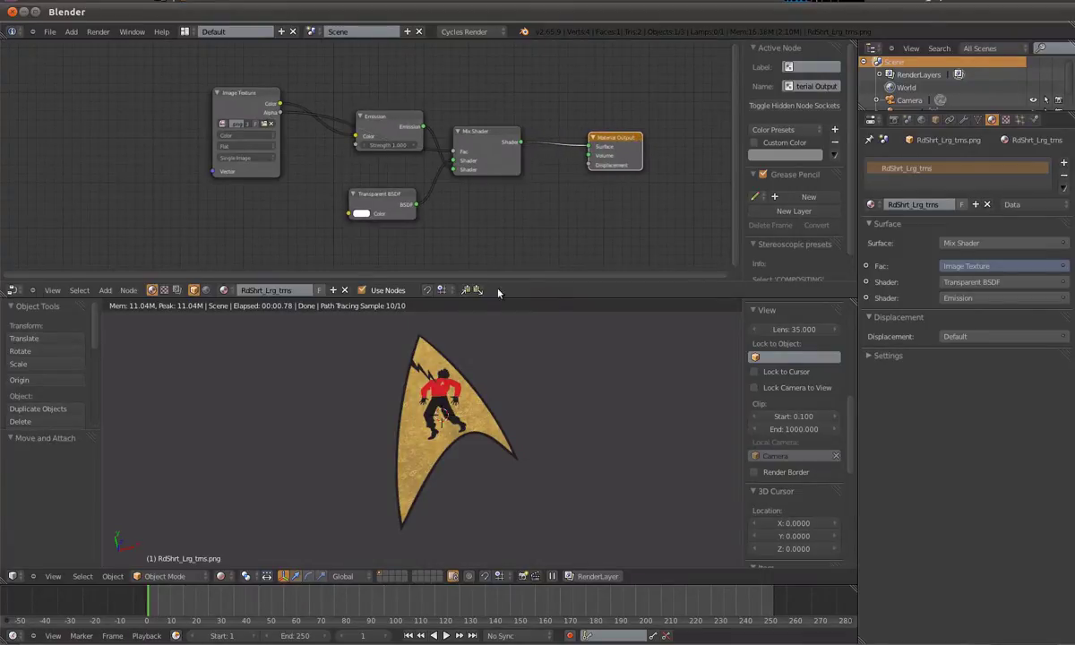
{"action": "middle_click_drag", "start_coordinate": [455, 421], "coordinate": [455, 458]}
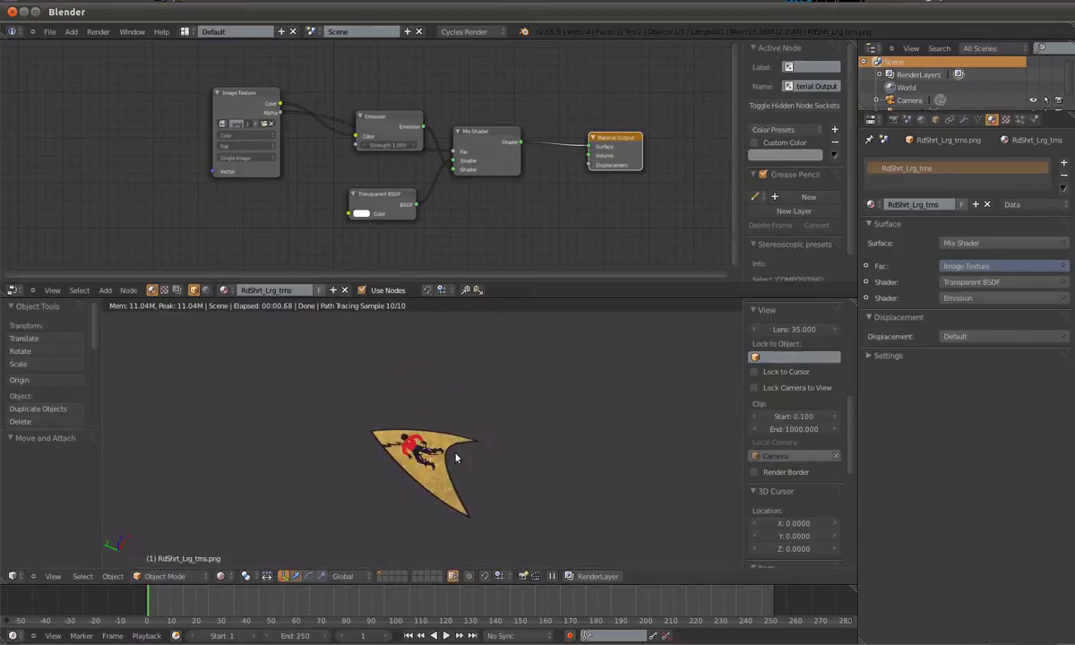
{"action": "key", "text": "shift+a"}
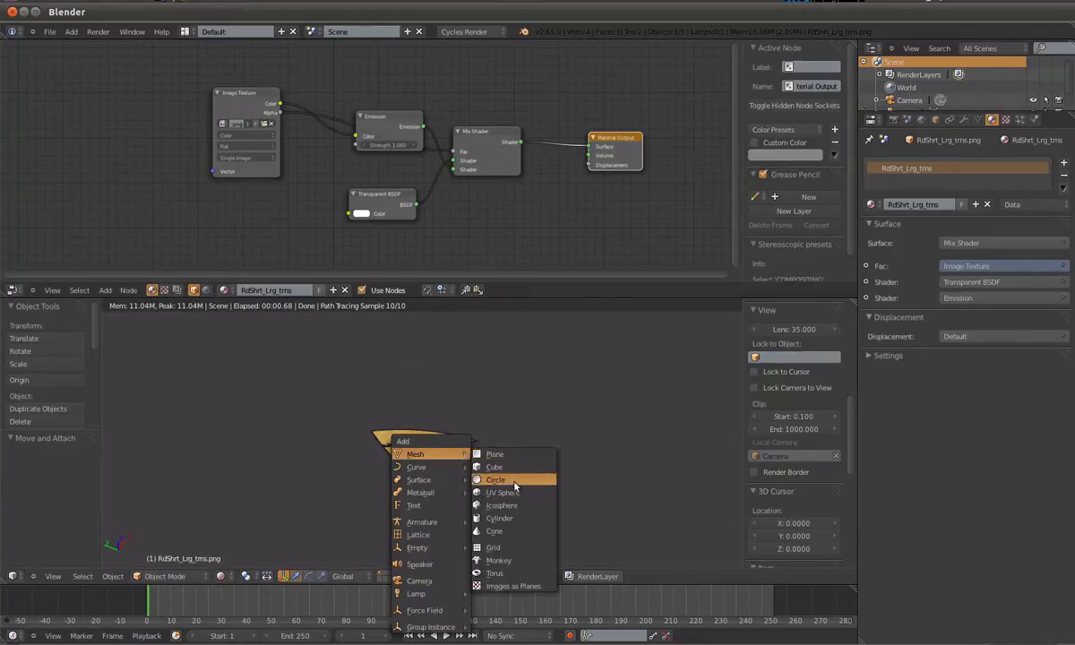
Add a UV sphere scaled to 0.170 and raised 0.295 on Z.
{"action": "left_click", "coordinate": [511, 492]}
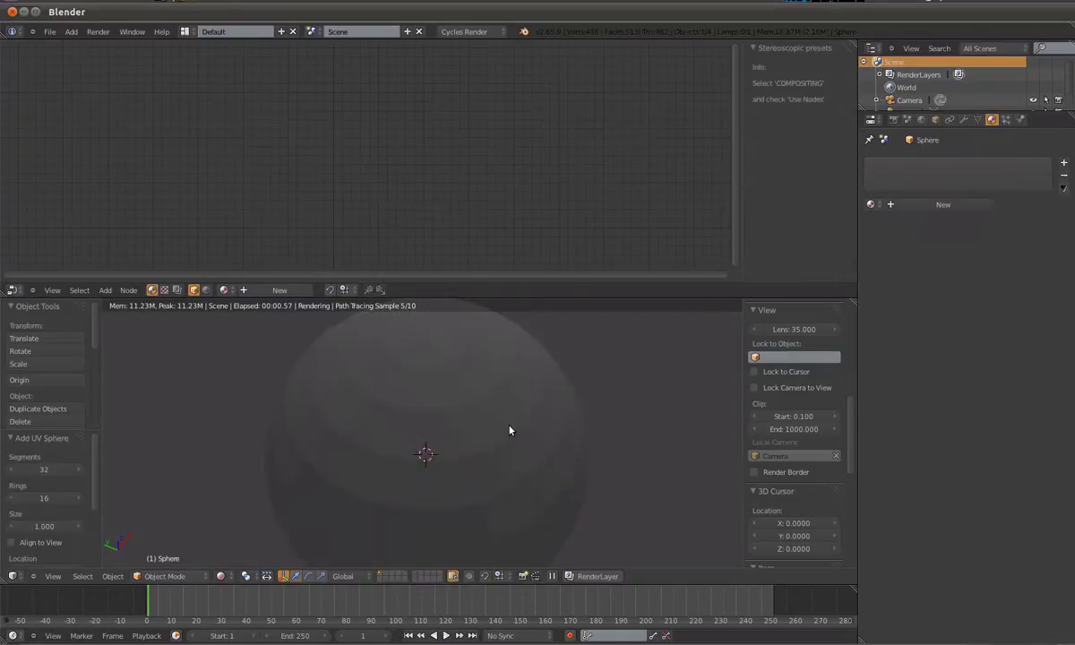
{"action": "scroll", "coordinate": [509, 430], "scroll_direction": "down", "scroll_amount": 2}
{"action": "key", "text": "s"}
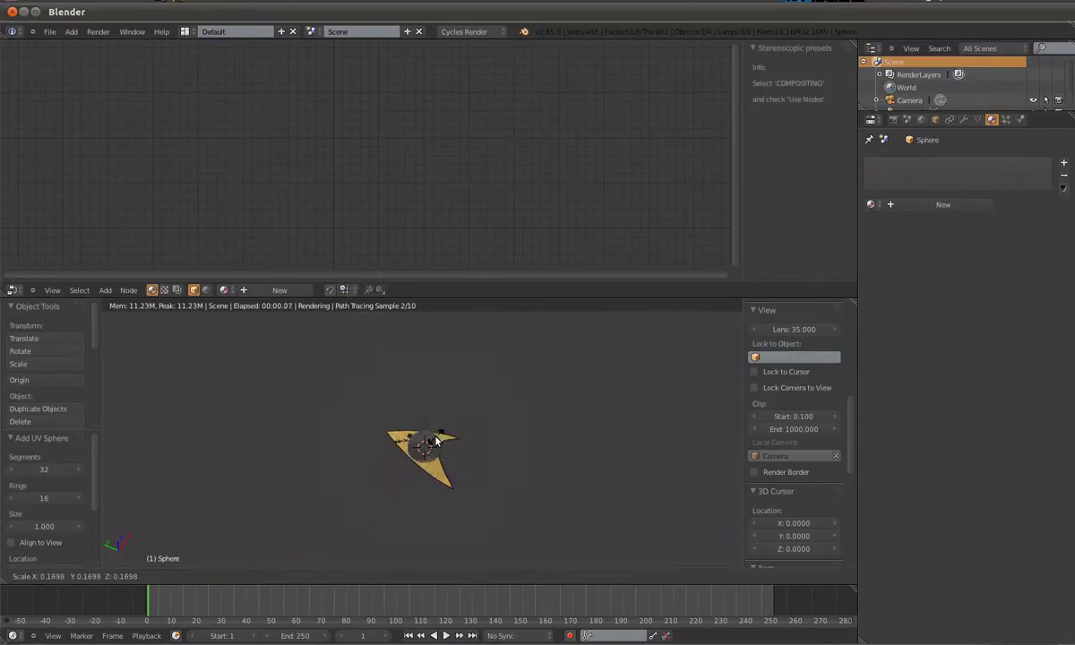
{"action": "left_click", "coordinate": [437, 438]}
{"action": "scroll", "coordinate": [437, 448], "scroll_direction": "up", "scroll_amount": 2}
{"action": "scroll", "coordinate": [440, 468], "scroll_direction": "up", "scroll_amount": 4}
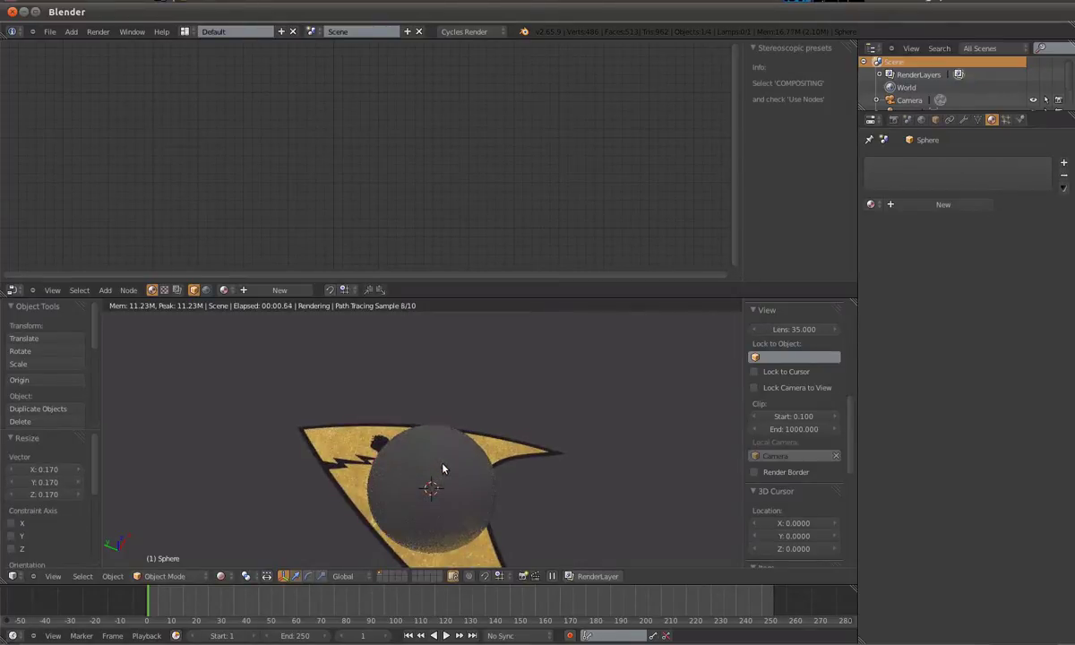
{"action": "key", "text": "g"}
{"action": "key", "text": "z"}
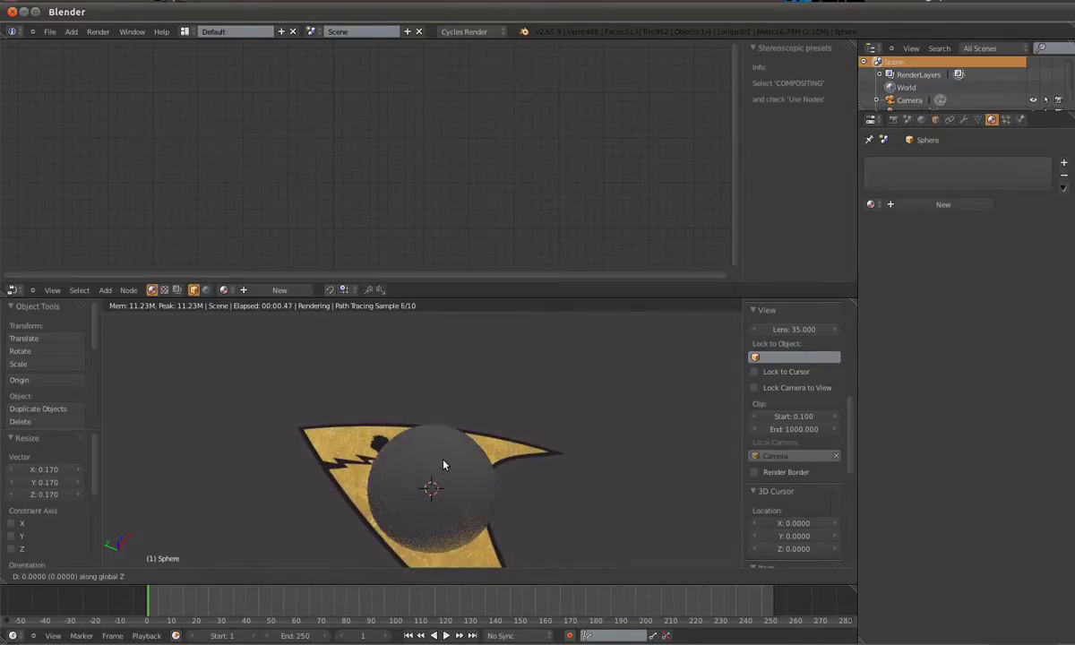
{"action": "left_click", "coordinate": [443, 399]}
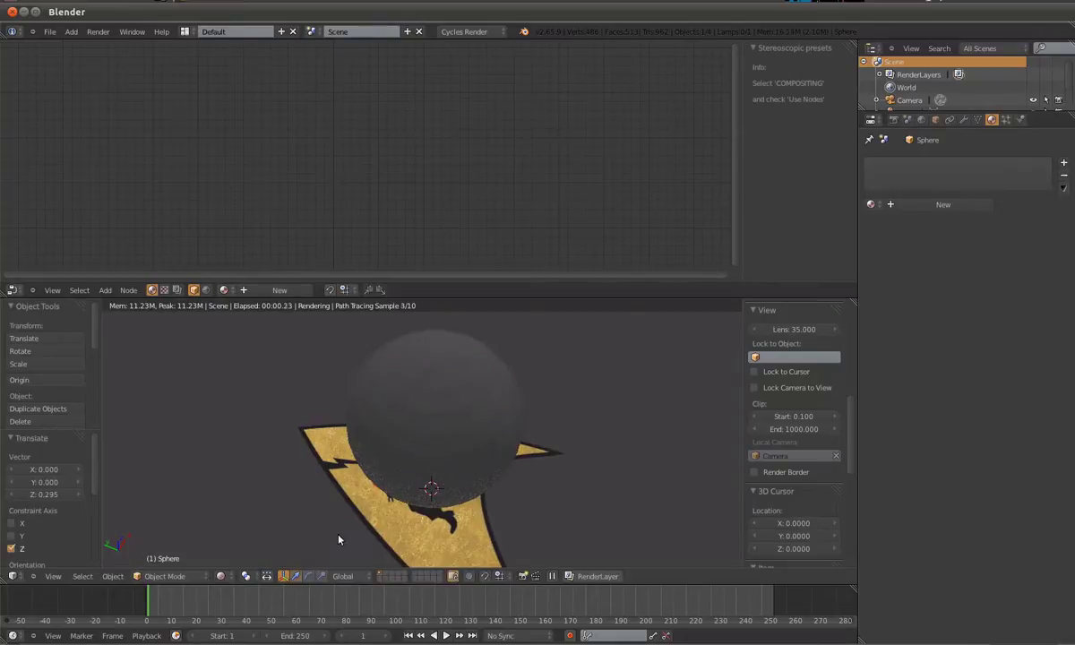
Orbit to a low side view and select the insignia plane.
{"action": "mouse_move", "coordinate": [339, 539]}
{"action": "middle_mouse_down"}
{"action": "mouse_move", "coordinate": [552, 458]}
{"action": "mouse_move", "coordinate": [523, 456]}
{"action": "middle_mouse_up"}
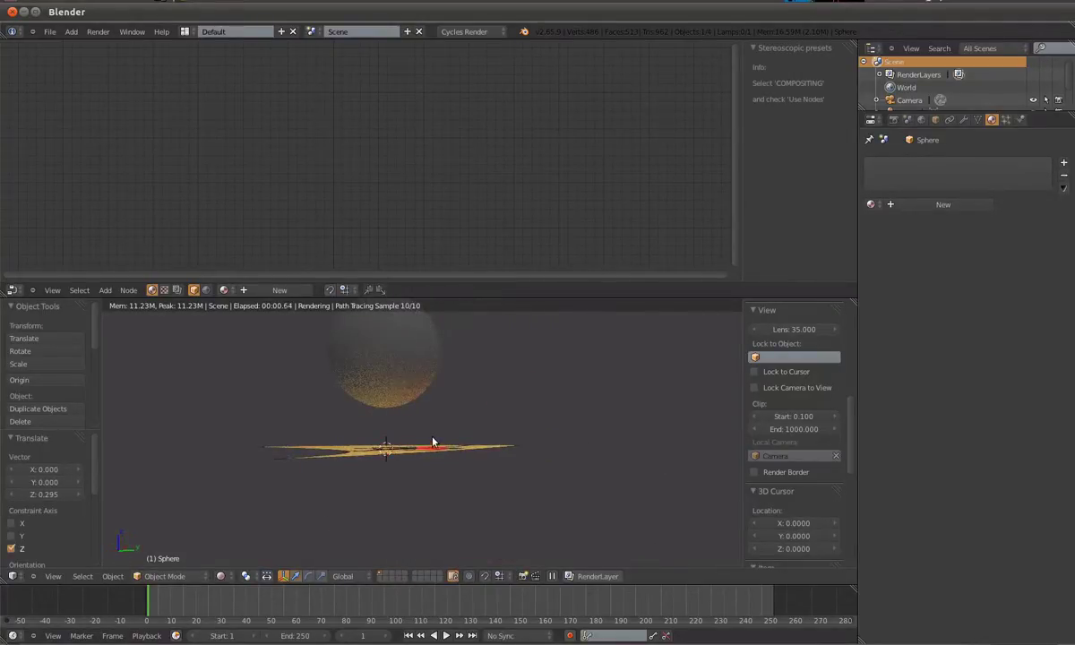
{"action": "middle_click_drag", "start_coordinate": [432, 442], "coordinate": [471, 461]}
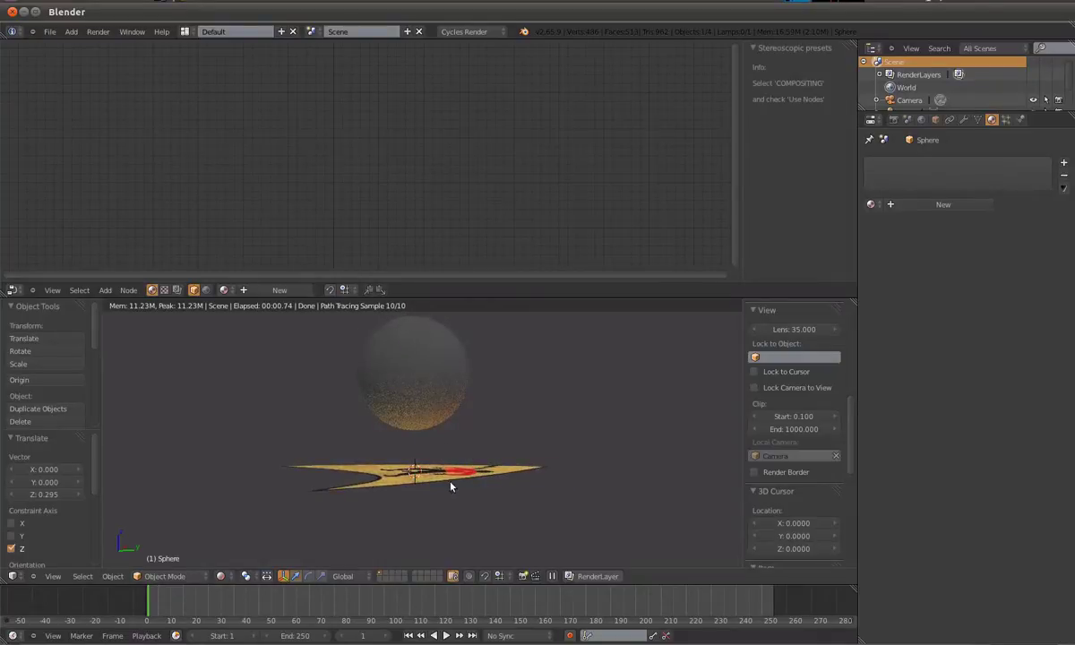
{"action": "right_click", "coordinate": [451, 487]}
Move the Material Output node aside and drop a new Mix Shader onto its output link.
{"action": "key", "text": "Home"}
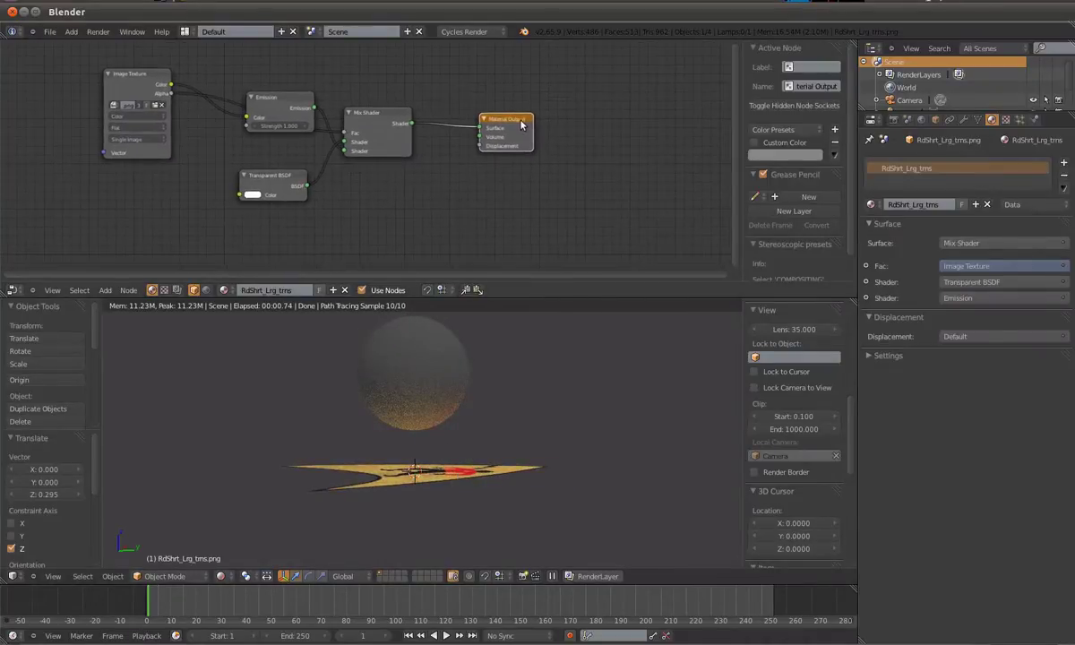
{"action": "right_click", "coordinate": [515, 122]}
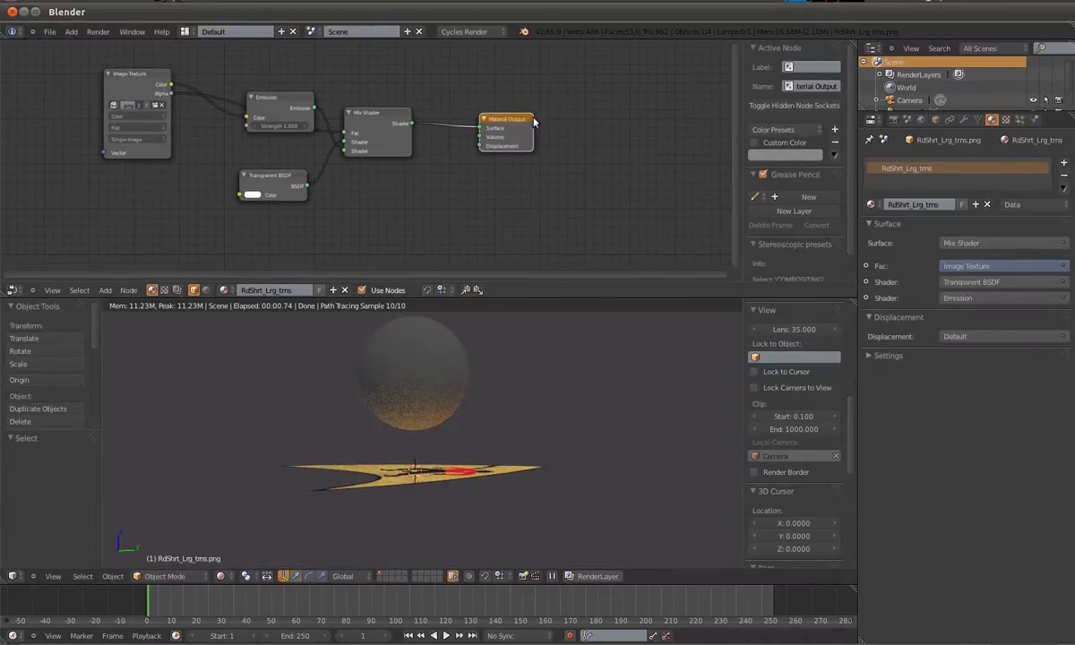
{"action": "right_click_drag", "start_coordinate": [534, 121], "coordinate": [638, 141]}
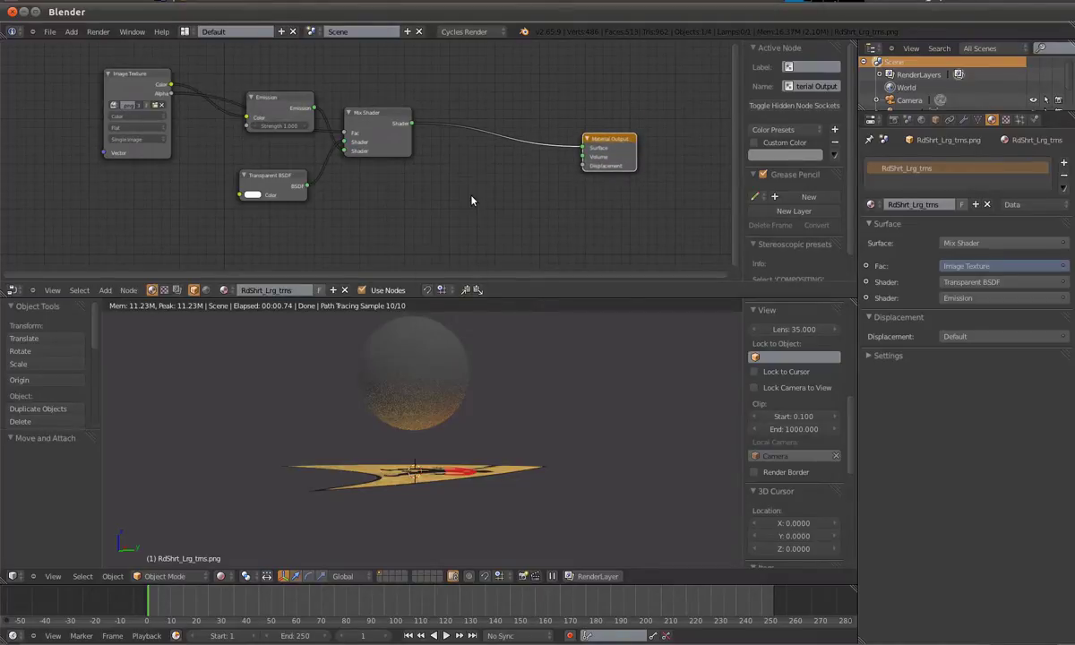
{"action": "key", "text": "shift+a"}
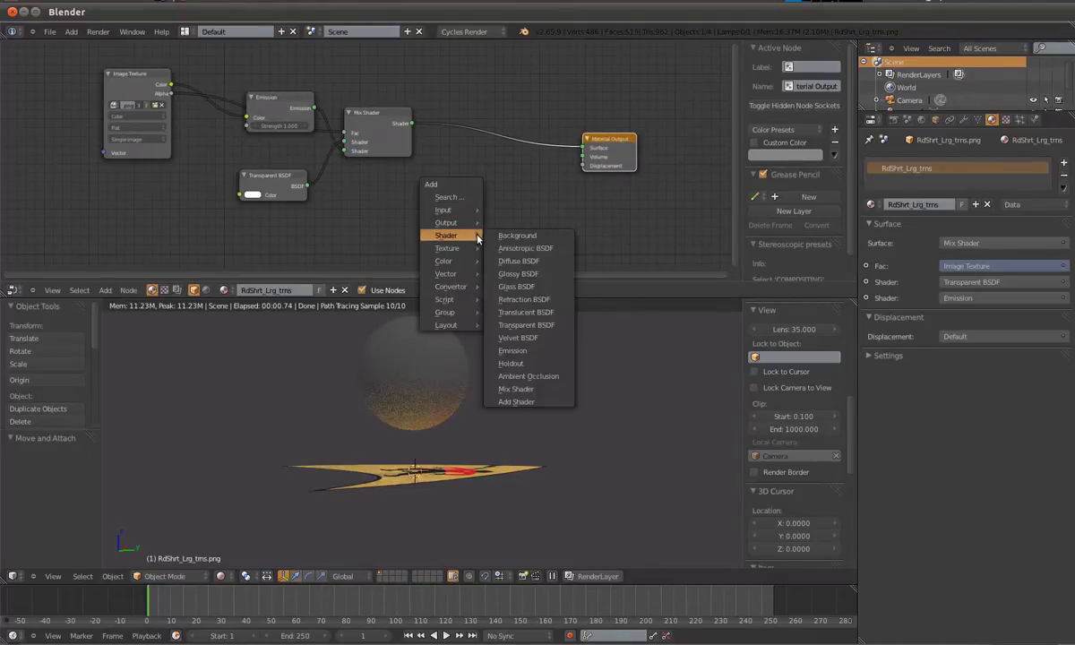
{"action": "left_click", "coordinate": [516, 389]}
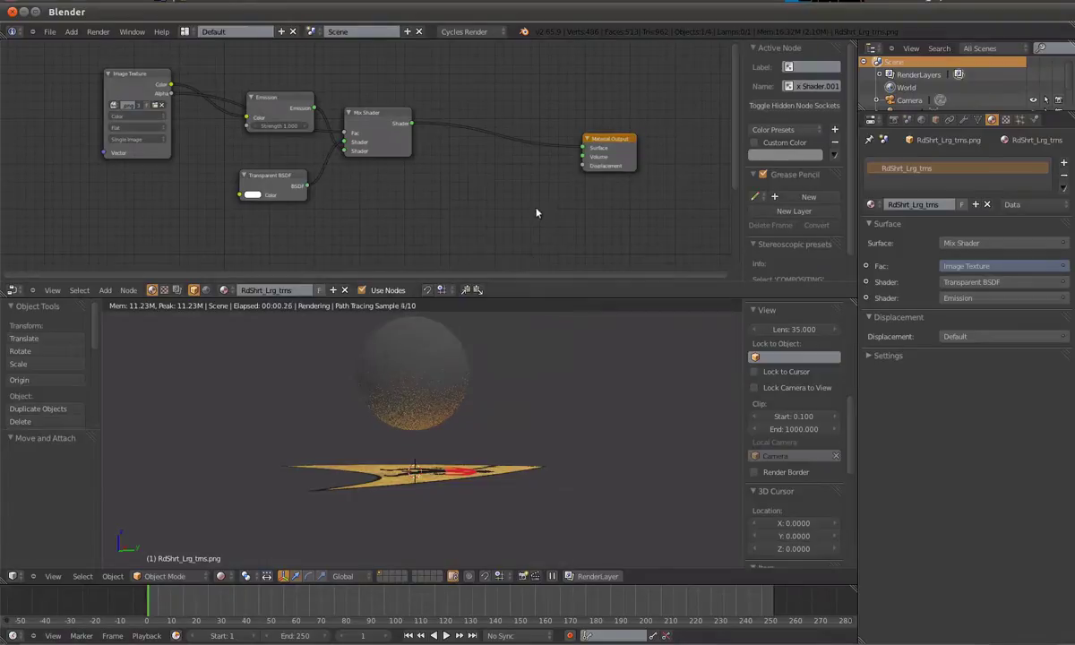
{"action": "scroll", "coordinate": [497, 201], "scroll_direction": "down", "scroll_amount": 1}
{"action": "scroll", "coordinate": [519, 224], "scroll_direction": "down", "scroll_amount": 1}
{"action": "scroll", "coordinate": [502, 224], "scroll_direction": "down", "scroll_amount": 1}
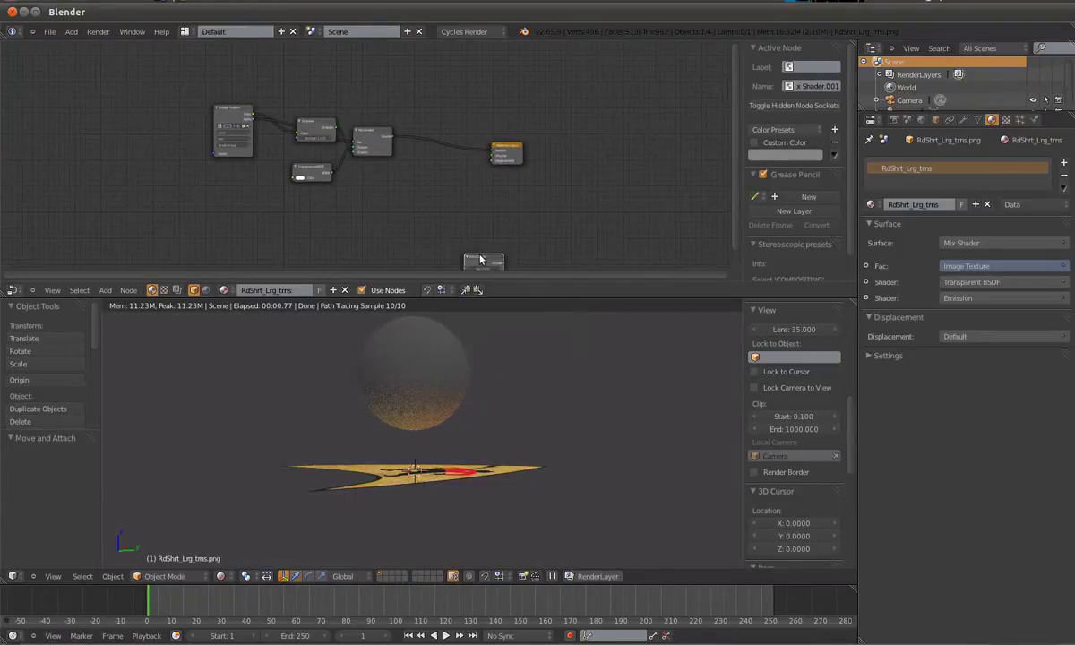
{"action": "left_click", "coordinate": [443, 154]}
Reconnect the original Mix Shader straight to Surface and detach the spare Mix Shader from Volume.
{"action": "scroll", "coordinate": [495, 223], "scroll_direction": "up", "scroll_amount": 2}
{"action": "scroll", "coordinate": [492, 220], "scroll_direction": "up", "scroll_amount": 2}
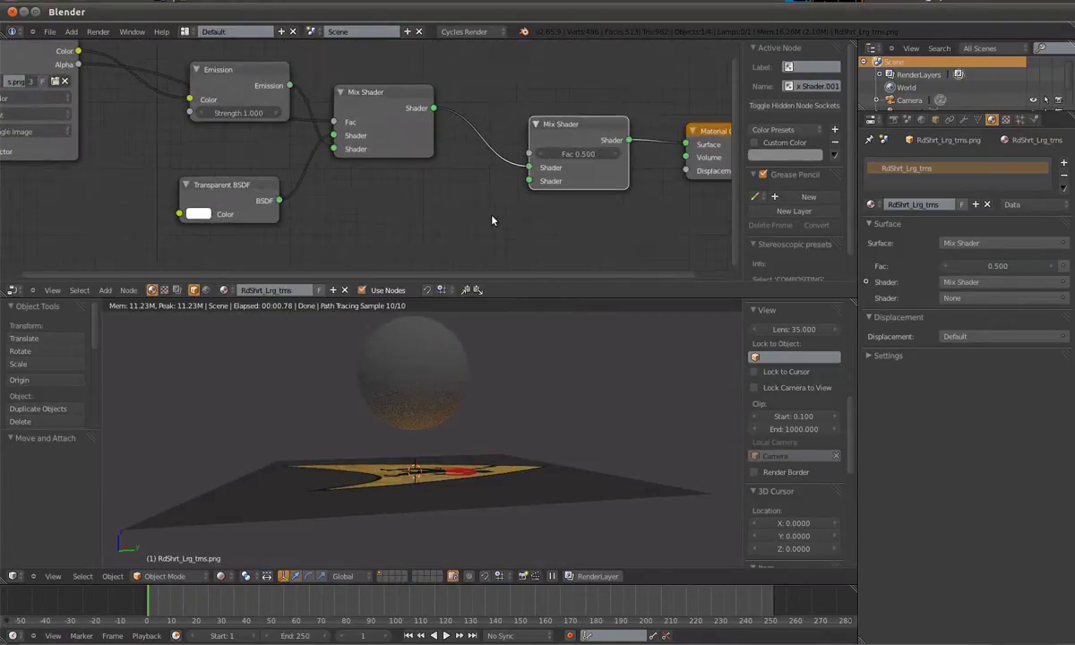
{"action": "middle_click_drag", "start_coordinate": [492, 219], "coordinate": [489, 217]}
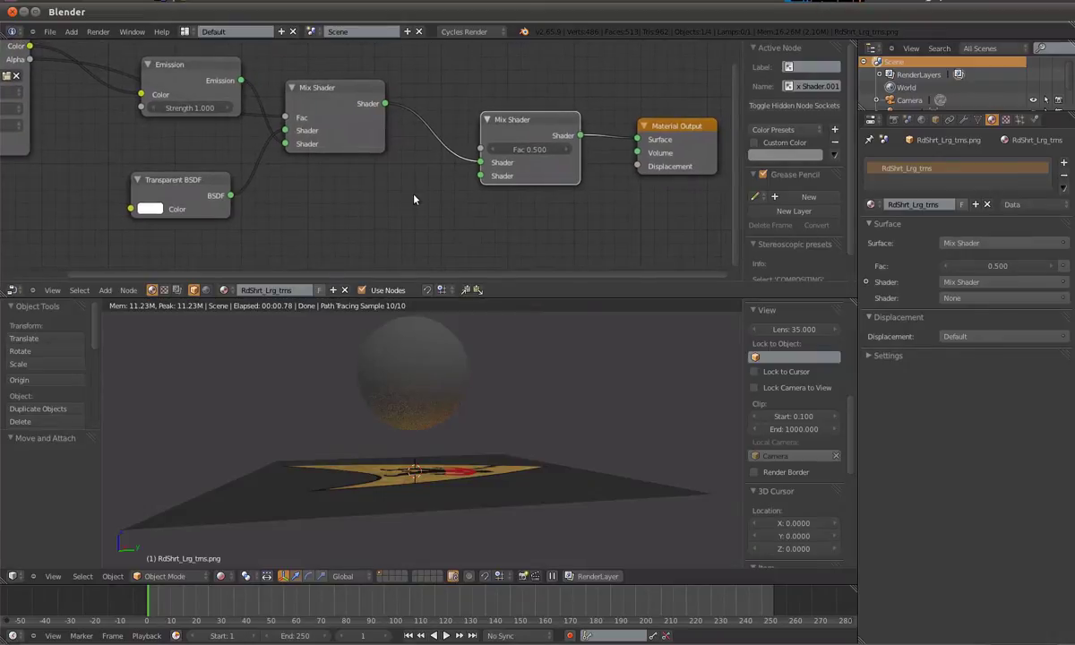
{"action": "middle_click_drag", "start_coordinate": [414, 199], "coordinate": [446, 198]}
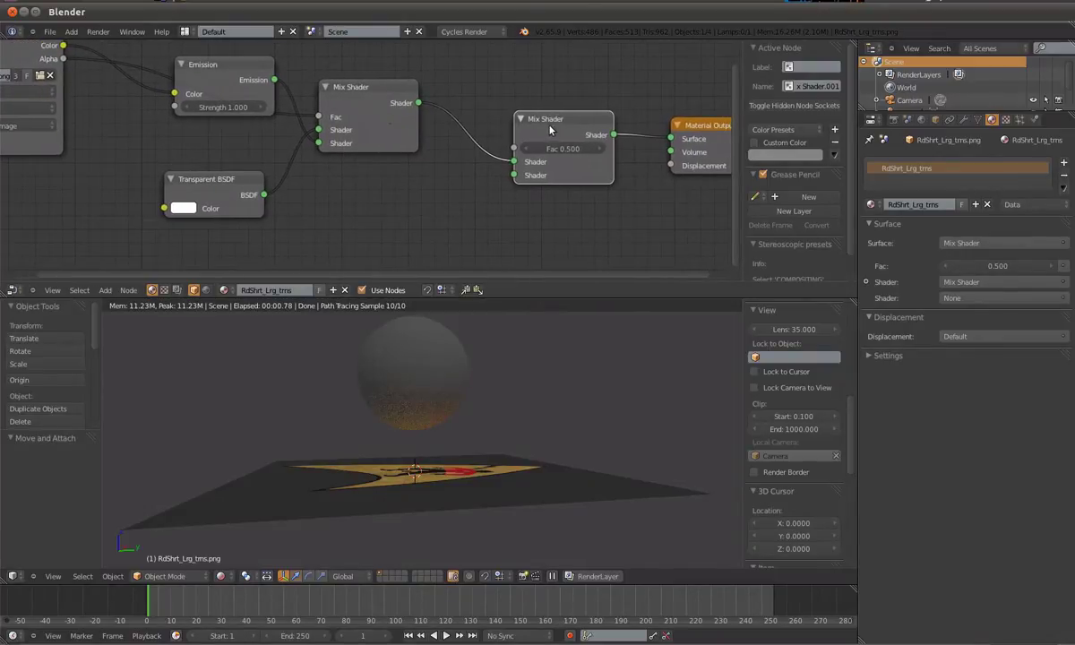
{"action": "left_click_drag", "start_coordinate": [512, 162], "coordinate": [670, 139]}
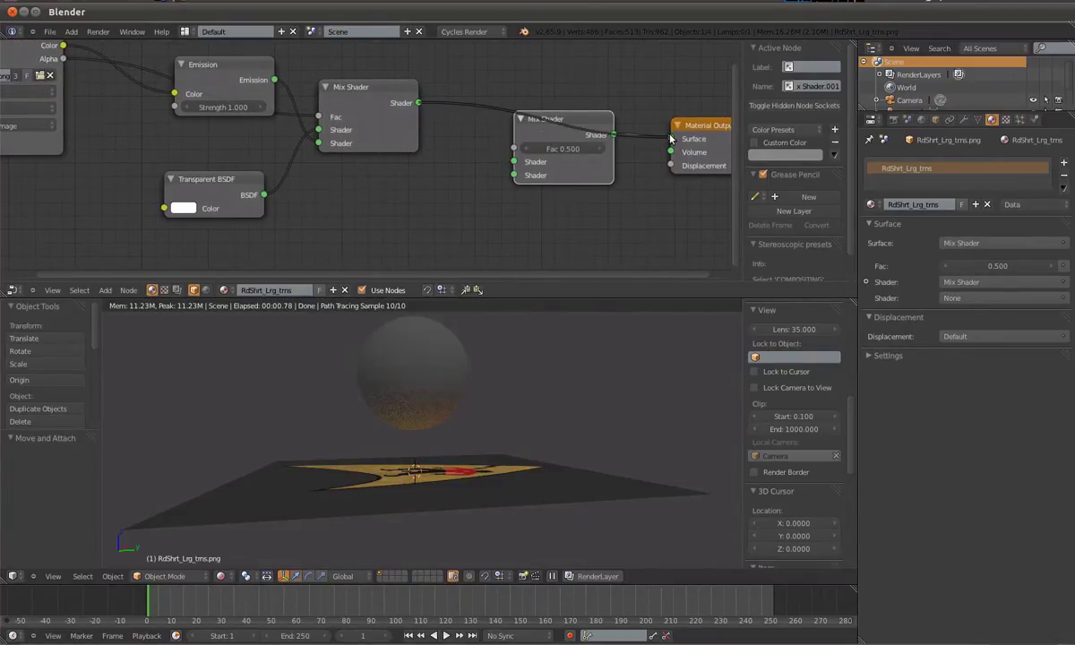
{"action": "mouse_move", "coordinate": [588, 113]}
{"action": "left_mouse_down"}
{"action": "mouse_move", "coordinate": [429, 203]}
{"action": "mouse_move", "coordinate": [439, 201]}
{"action": "left_mouse_up"}
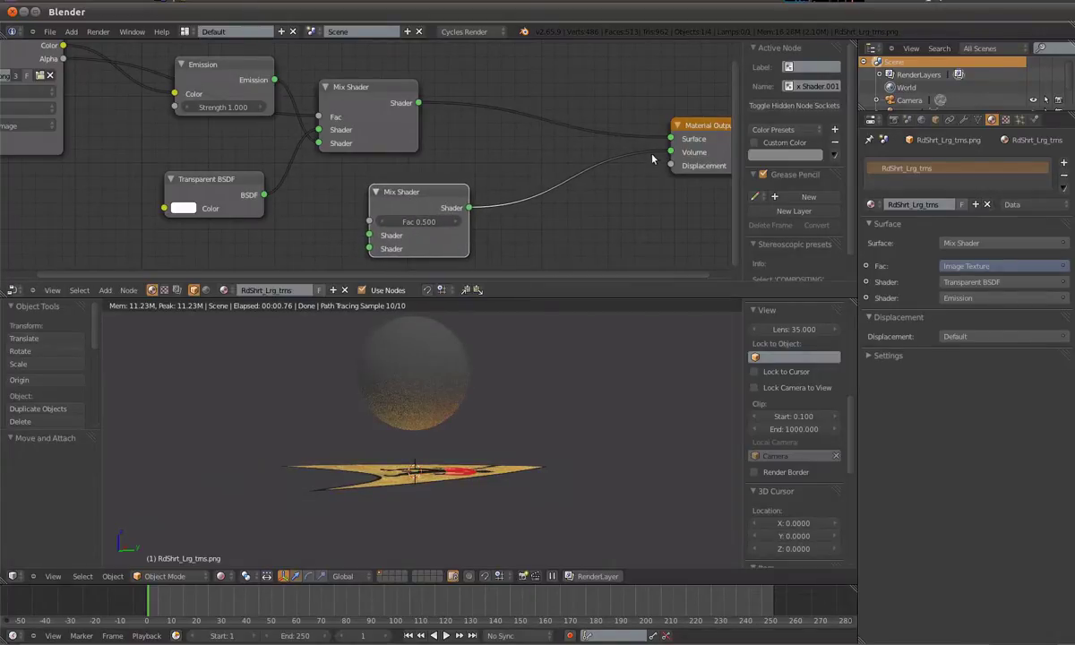
{"action": "left_click_drag", "start_coordinate": [672, 155], "coordinate": [440, 183]}
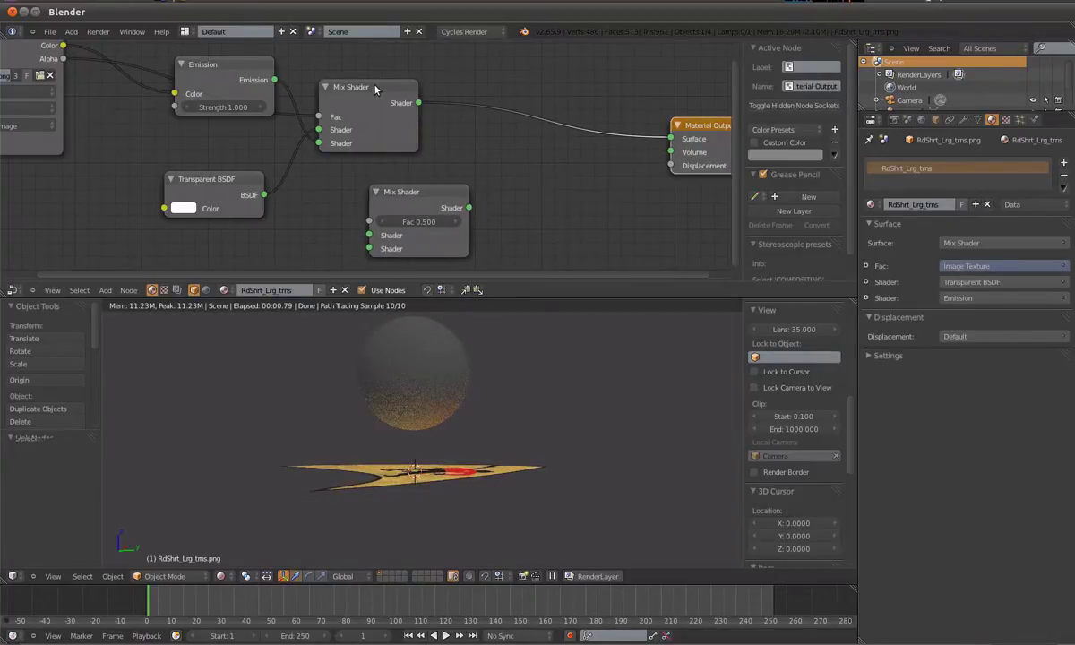
Insert the spare Mix Shader (Fac 0.500) between Emission and the original Mix Shader.
{"action": "mouse_move", "coordinate": [386, 92]}
{"action": "left_mouse_down"}
{"action": "mouse_move", "coordinate": [606, 103]}
{"action": "mouse_move", "coordinate": [562, 128]}
{"action": "left_mouse_up"}
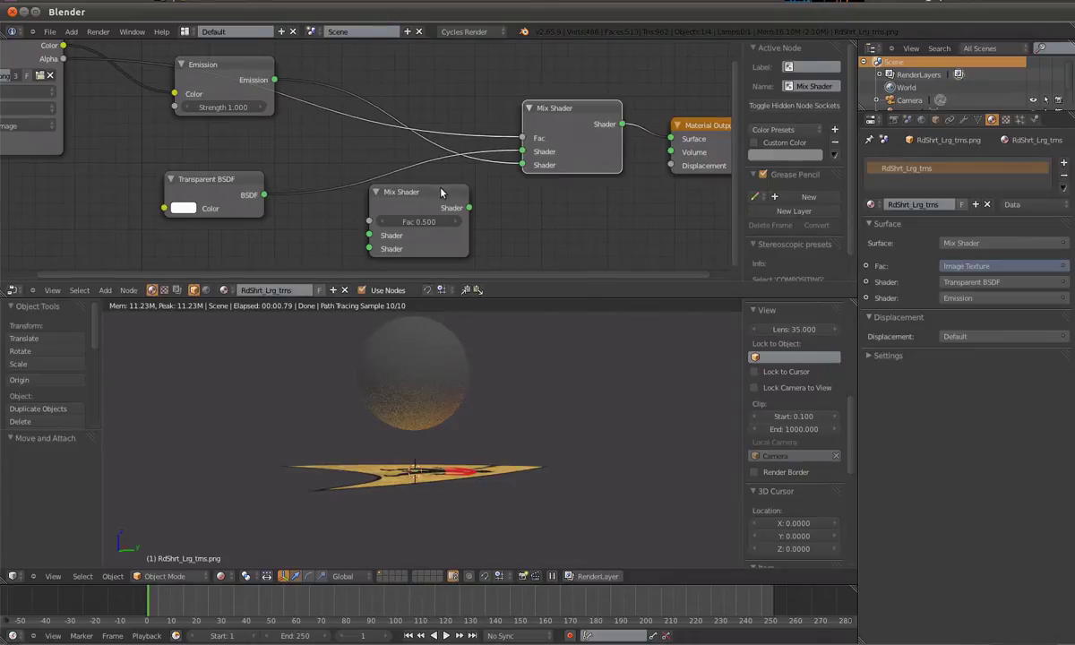
{"action": "left_click_drag", "start_coordinate": [441, 192], "coordinate": [428, 54]}
{"action": "middle_click_drag", "start_coordinate": [443, 104], "coordinate": [496, 168]}
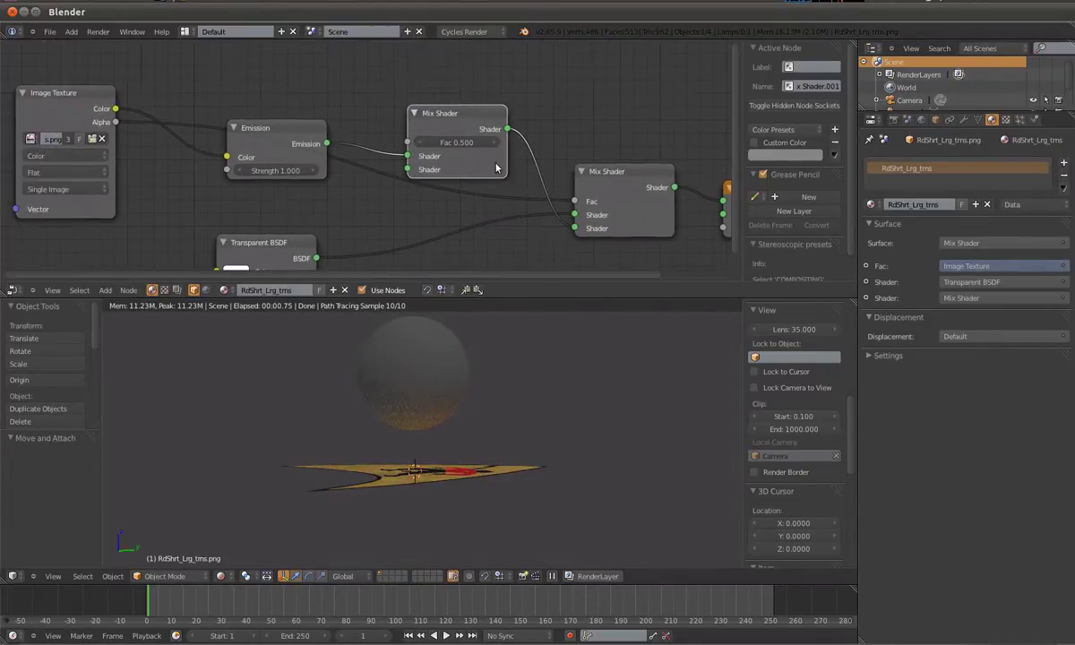
{"action": "scroll", "coordinate": [439, 130], "scroll_direction": "down", "scroll_amount": 2}
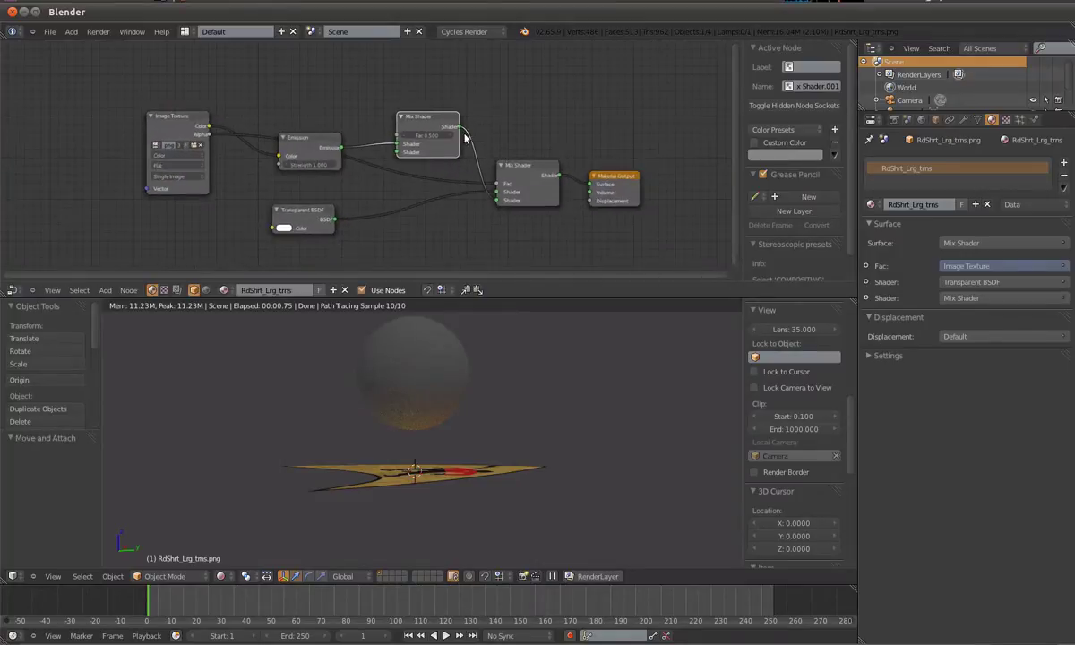
{"action": "middle_click_drag", "start_coordinate": [439, 131], "coordinate": [483, 170]}
{"action": "key", "text": "shift+a"}
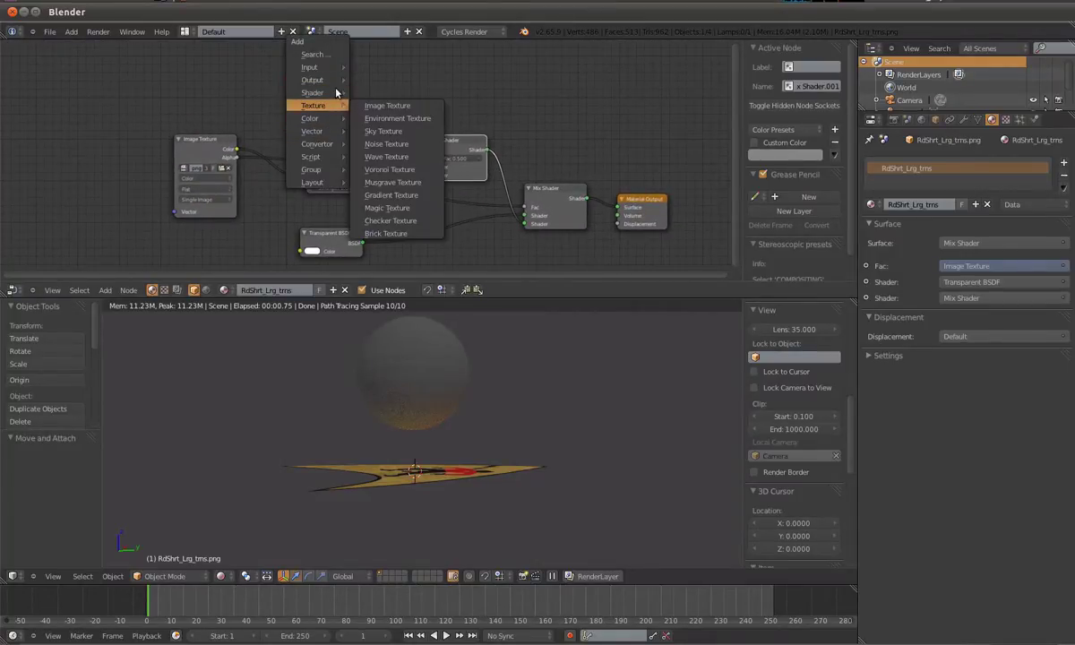
{"action": "mouse_move", "coordinate": [314, 67]}
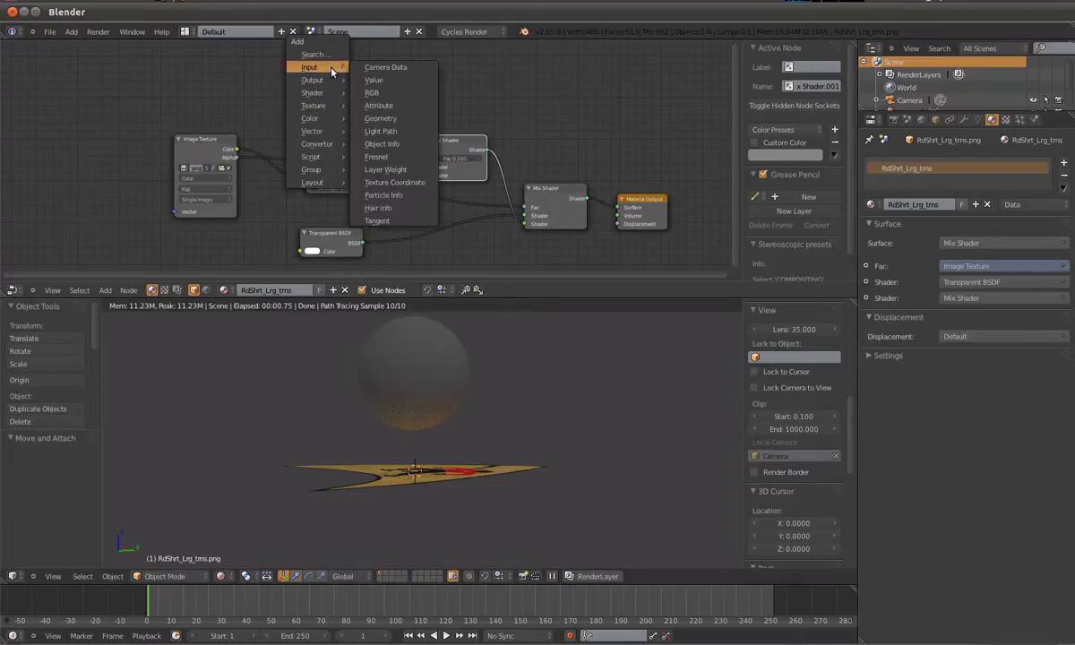
Add a Light Path node driving the Mix Shader Fac via Is Camera Ray; move Emission to its second shader input.
{"action": "left_click", "coordinate": [384, 131]}
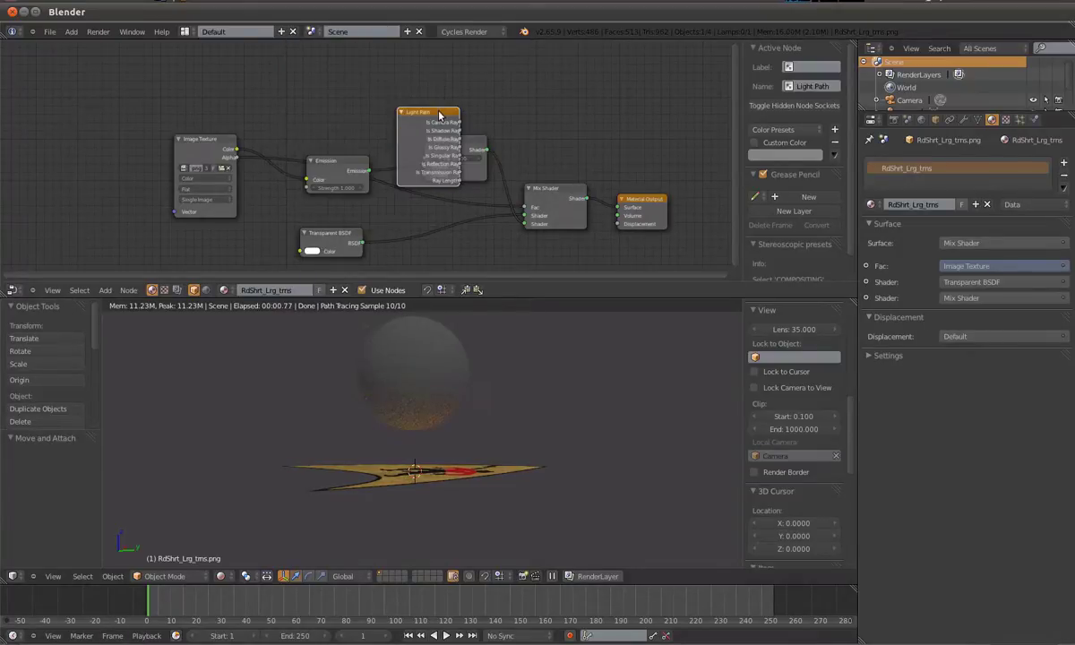
{"action": "left_click", "coordinate": [329, 59]}
{"action": "scroll", "coordinate": [434, 117], "scroll_direction": "up", "scroll_amount": 2}
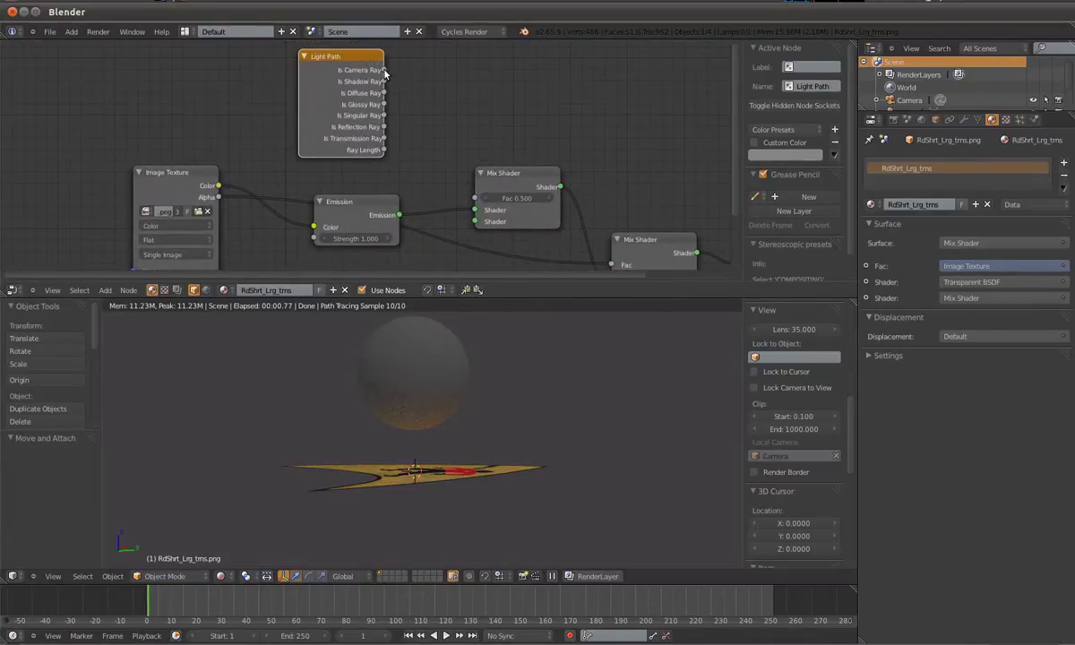
{"action": "left_click_drag", "start_coordinate": [449, 177], "coordinate": [475, 198]}
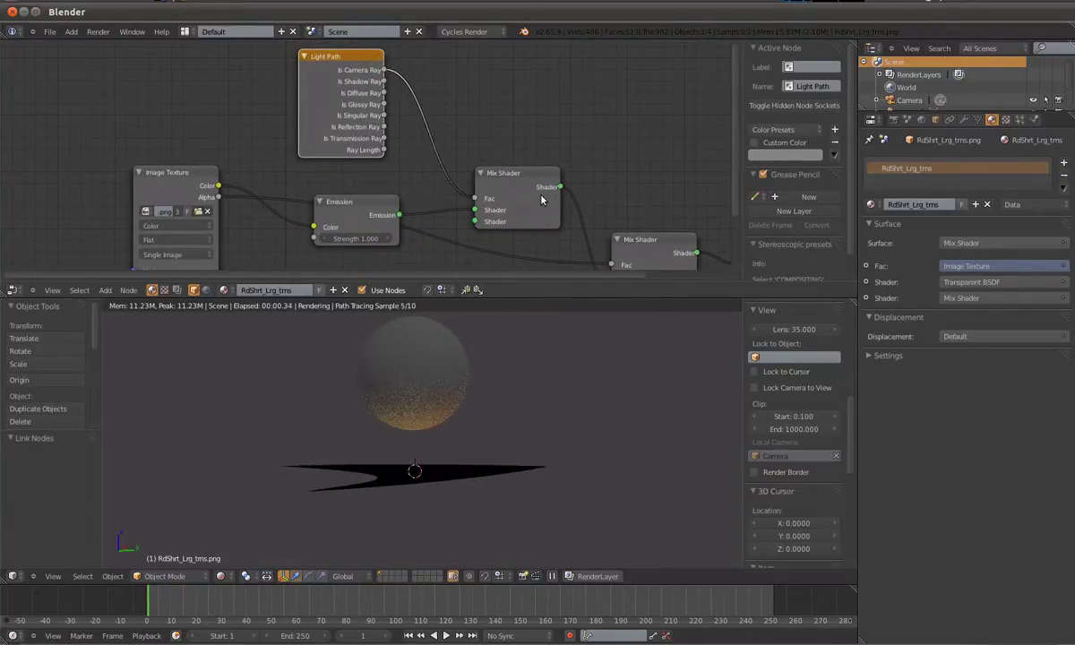
{"action": "middle_click_drag", "start_coordinate": [447, 449], "coordinate": [433, 427]}
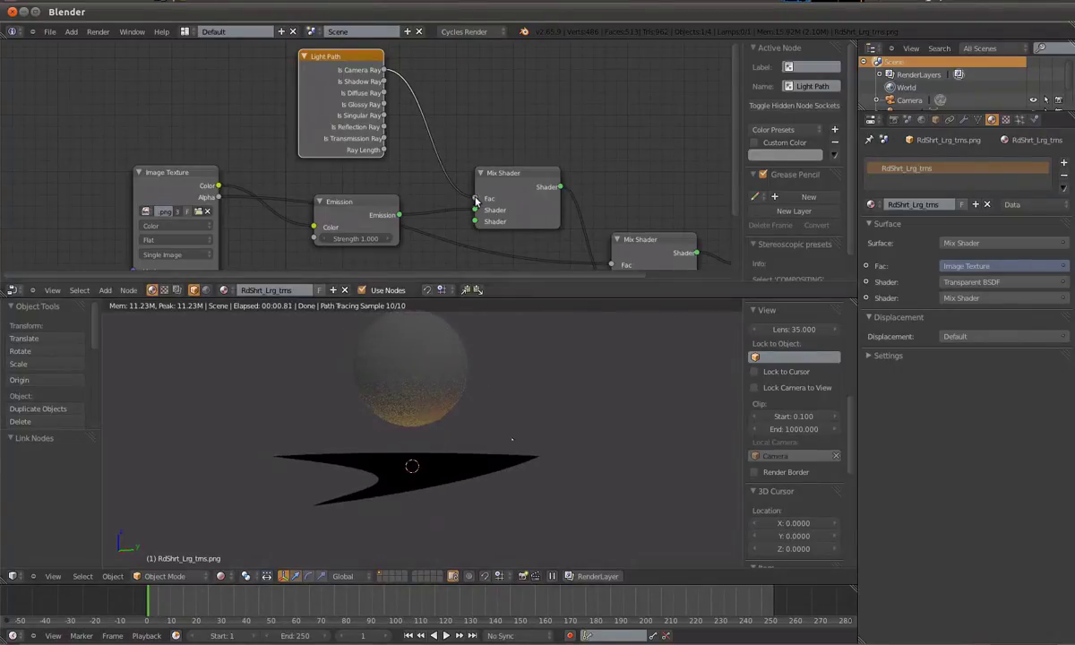
{"action": "left_click_drag", "start_coordinate": [476, 210], "coordinate": [476, 221]}
{"action": "mouse_move", "coordinate": [463, 351]}
{"action": "middle_mouse_down"}
{"action": "mouse_move", "coordinate": [450, 391]}
{"action": "mouse_move", "coordinate": [421, 357]}
{"action": "mouse_move", "coordinate": [448, 415]}
{"action": "mouse_move", "coordinate": [492, 451]}
{"action": "mouse_move", "coordinate": [583, 449]}
{"action": "mouse_move", "coordinate": [480, 442]}
{"action": "mouse_move", "coordinate": [565, 440]}
{"action": "mouse_move", "coordinate": [534, 417]}
{"action": "middle_mouse_up"}
Delete the UV sphere from the scene.
{"action": "right_click", "coordinate": [524, 371]}
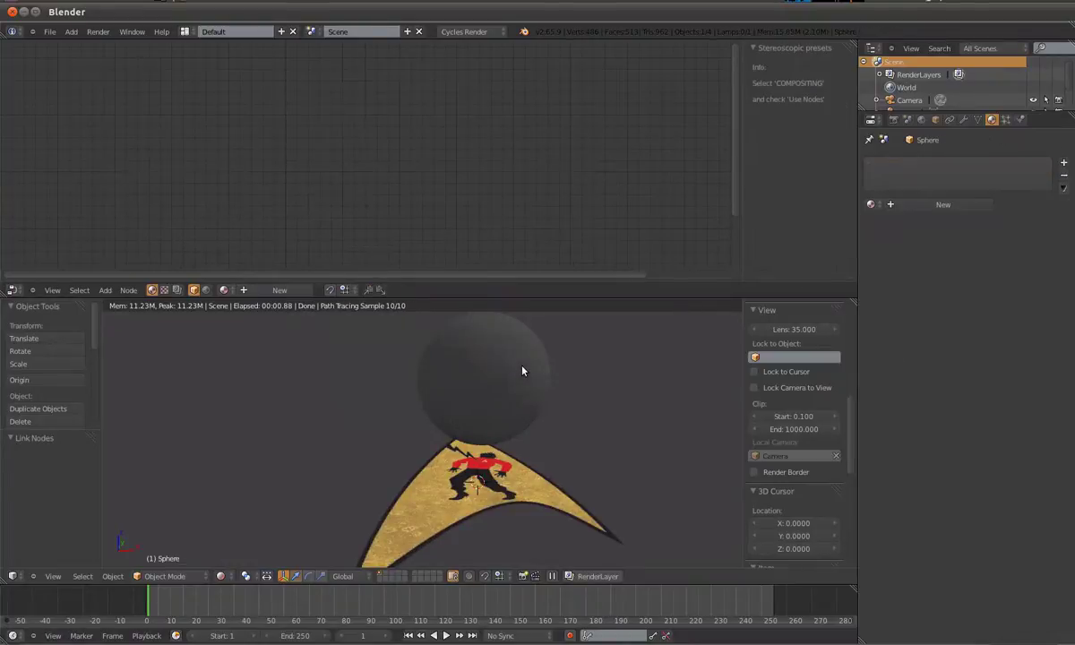
{"action": "key", "text": "x"}
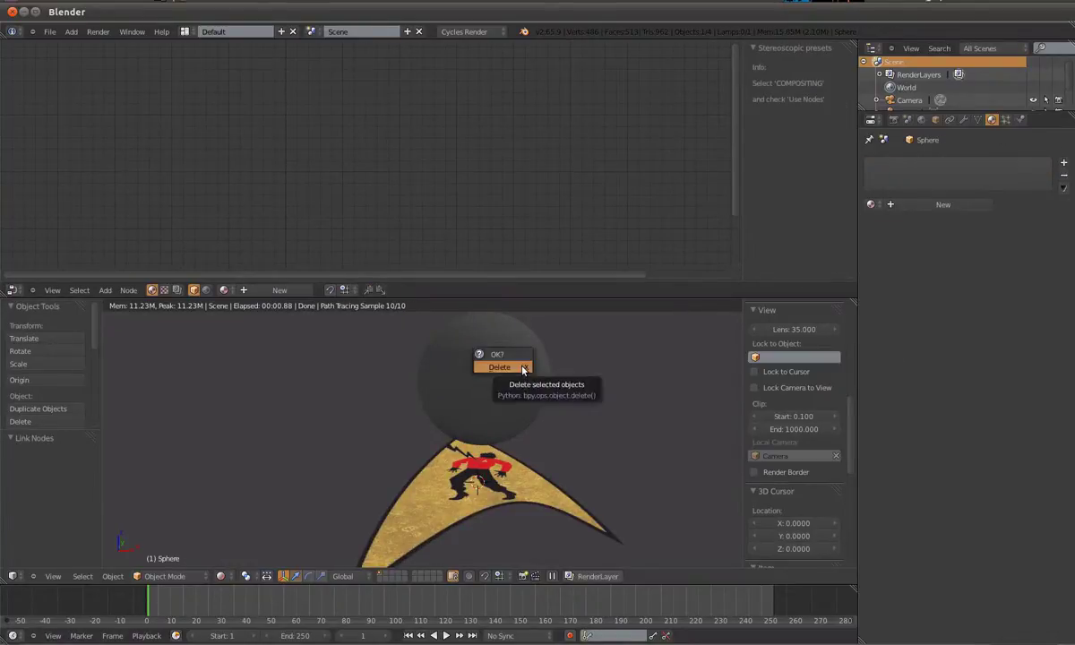
{"action": "left_click", "coordinate": [522, 369]}
{"action": "mouse_move", "coordinate": [494, 375]}
{"action": "middle_mouse_down"}
{"action": "mouse_move", "coordinate": [475, 456]}
{"action": "mouse_move", "coordinate": [421, 421]}
{"action": "middle_mouse_up"}
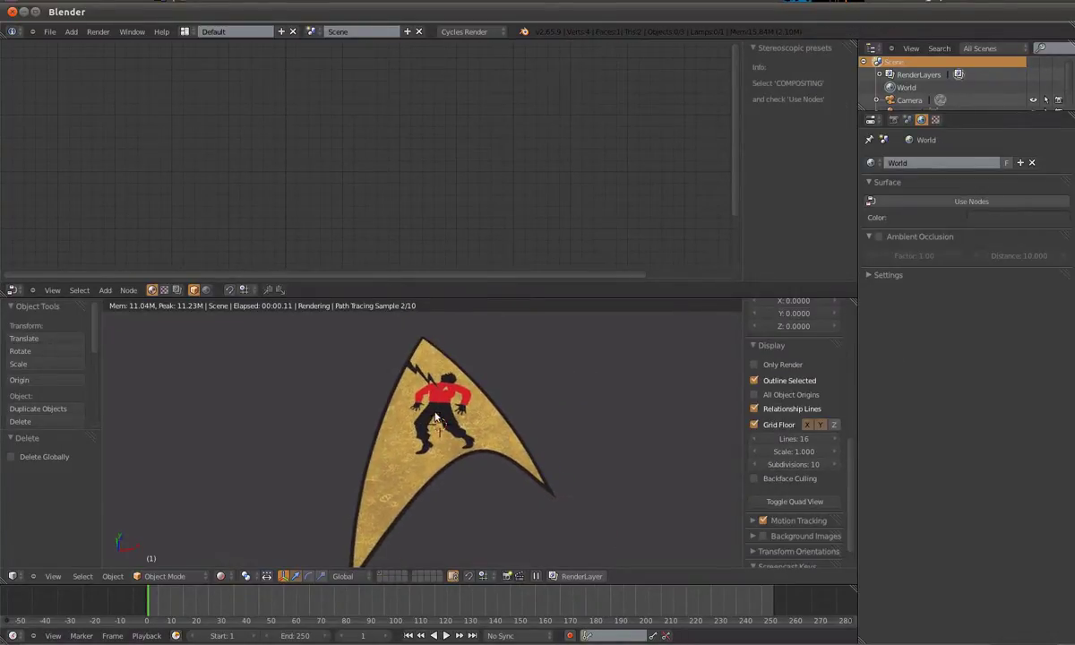
Select the insignia plane and tidy its Image Texture node position in the node editor.
{"action": "right_click", "coordinate": [406, 352]}
{"action": "scroll", "coordinate": [452, 169], "scroll_direction": "down", "scroll_amount": 2}
{"action": "scroll", "coordinate": [452, 169], "scroll_direction": "down", "scroll_amount": 2}
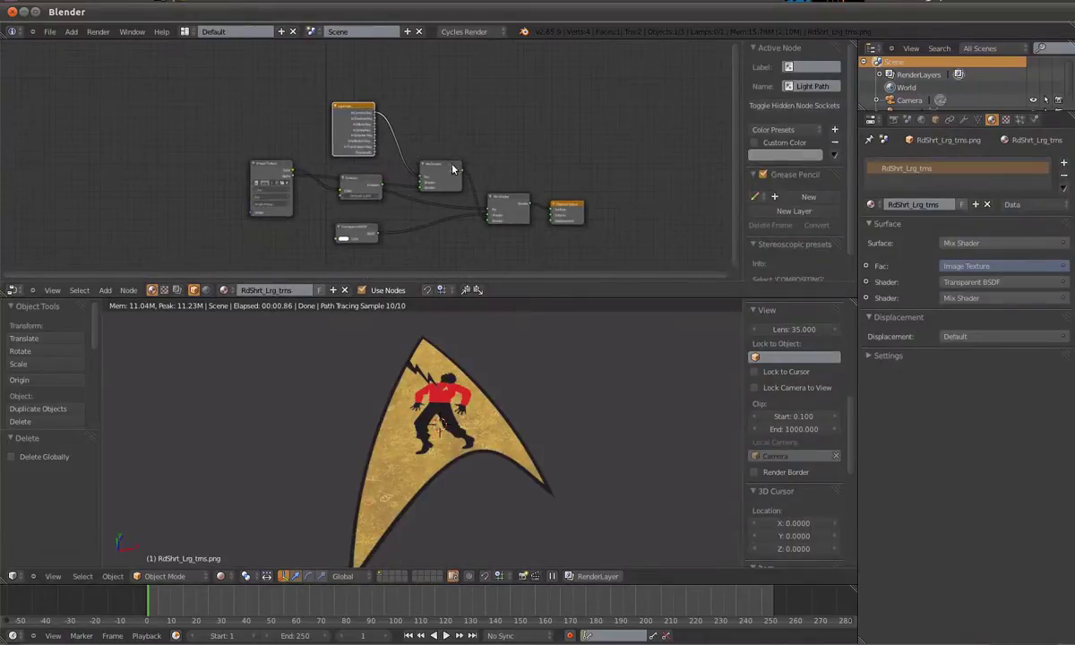
{"action": "right_click", "coordinate": [267, 162]}
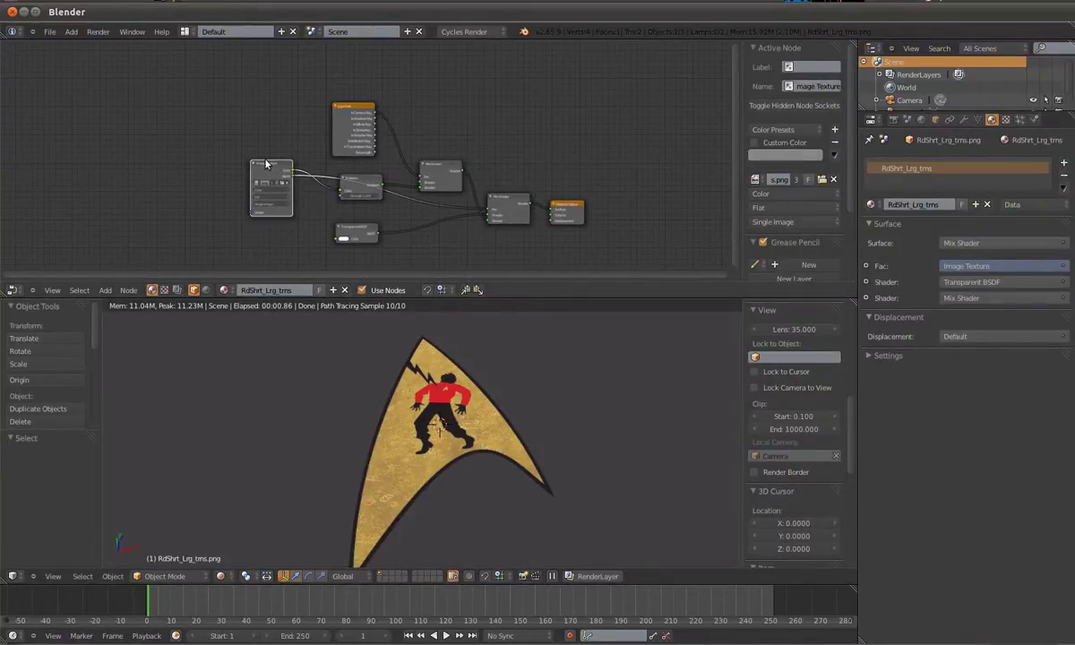
{"action": "left_click_drag", "start_coordinate": [265, 167], "coordinate": [242, 144]}
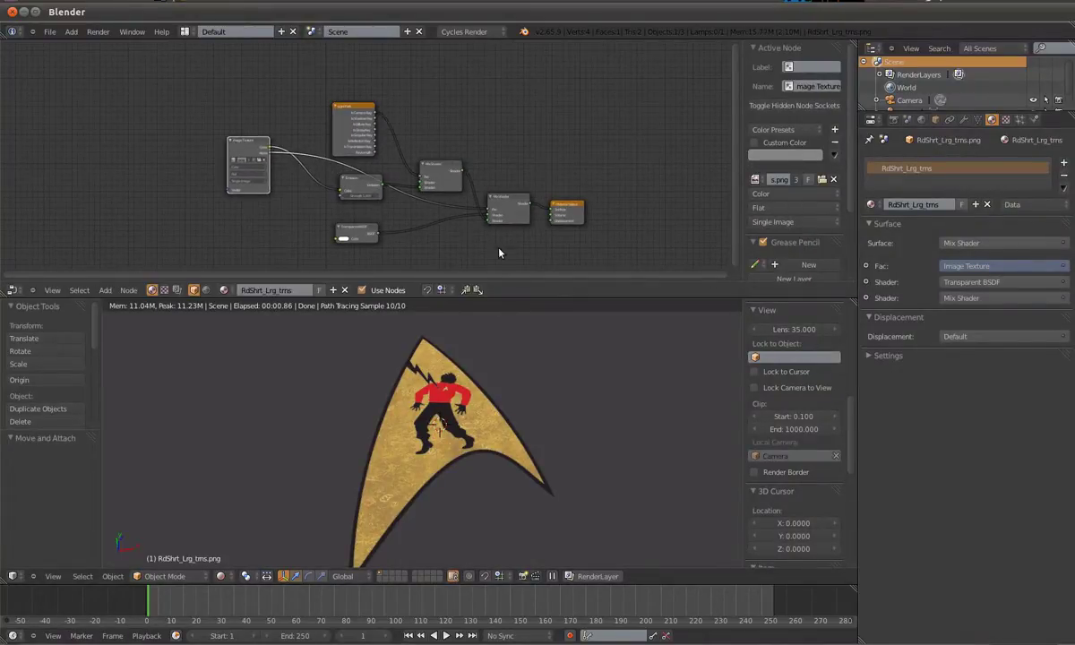
{"action": "scroll", "coordinate": [499, 254], "scroll_direction": "up", "scroll_amount": 1}
{"action": "scroll", "coordinate": [469, 215], "scroll_direction": "up", "scroll_amount": 1}
{"action": "scroll", "coordinate": [469, 215], "scroll_direction": "up", "scroll_amount": 1}
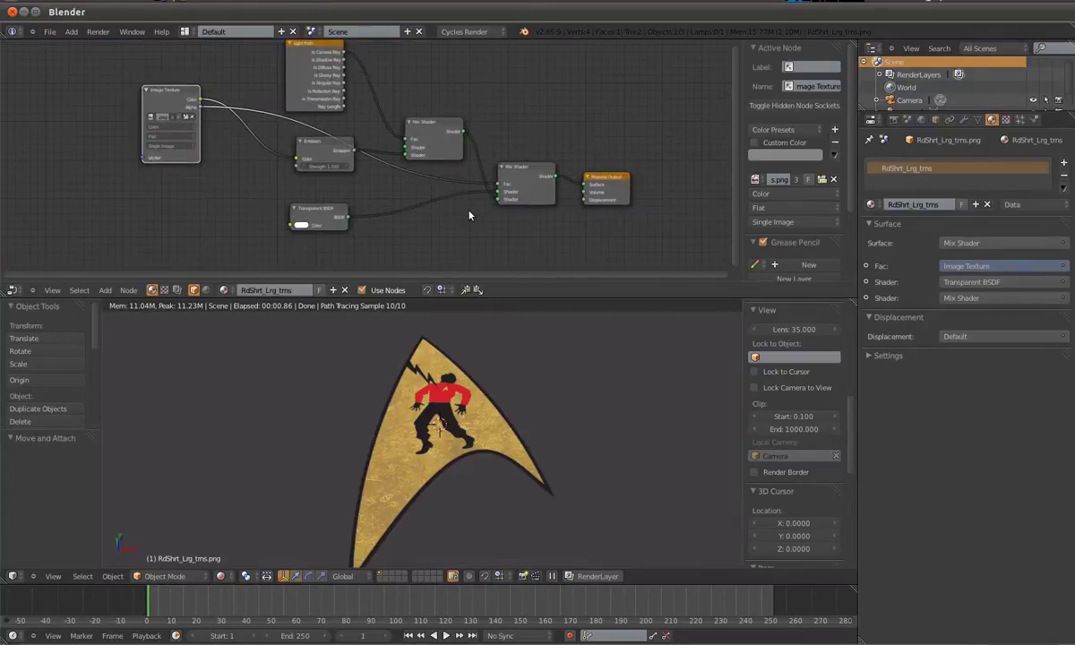
{"action": "middle_click_drag", "start_coordinate": [469, 215], "coordinate": [465, 215]}
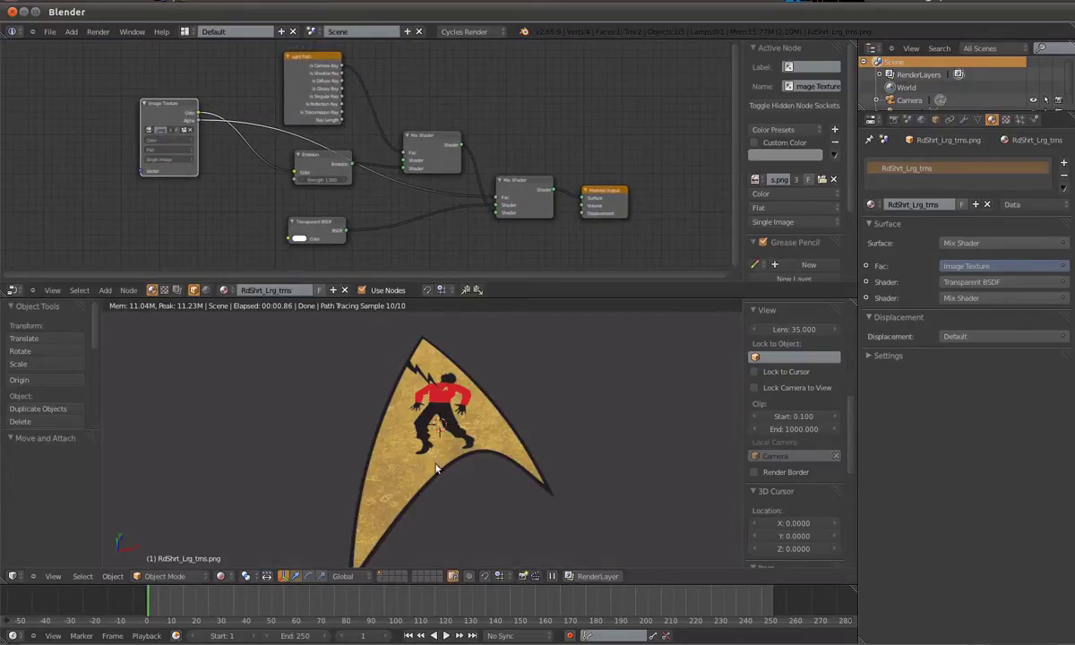
Switch the viewport shading from Texture to Material and deselect the insignia plane.
{"action": "left_click", "coordinate": [244, 576]}
{"action": "left_click", "coordinate": [238, 527]}
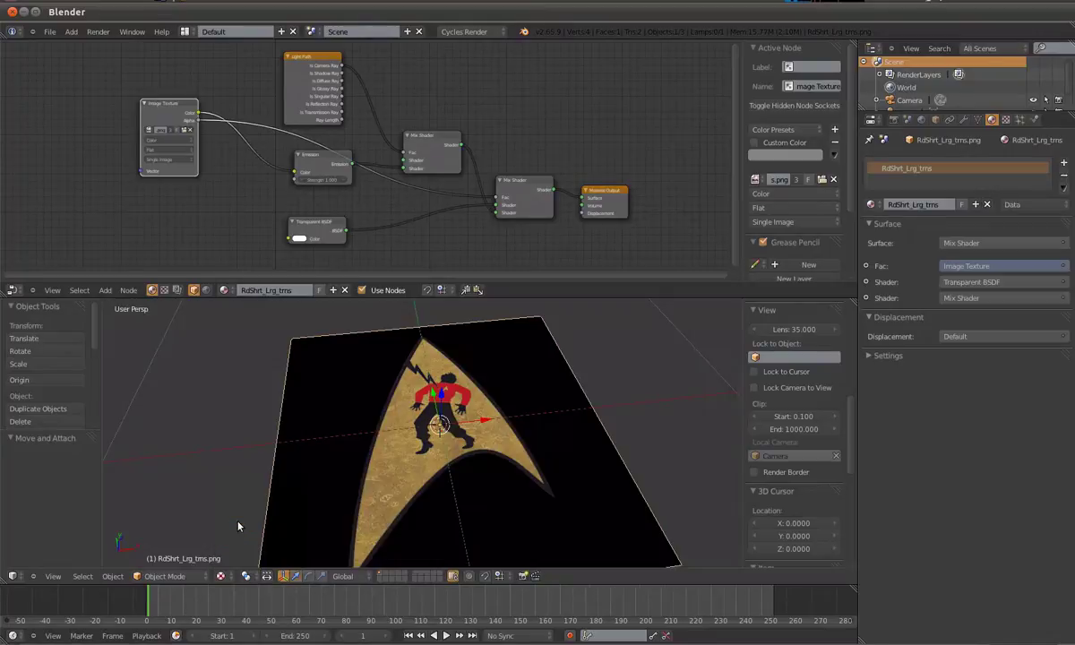
{"action": "middle_click_drag", "start_coordinate": [480, 449], "coordinate": [468, 408]}
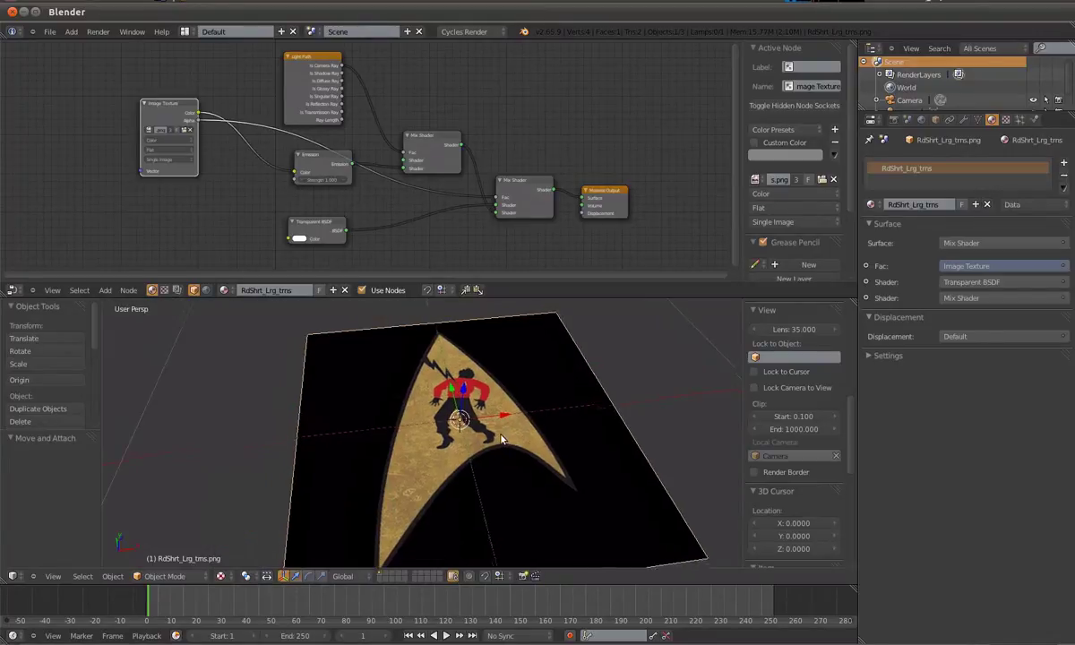
{"action": "left_click", "coordinate": [220, 576]}
{"action": "left_click", "coordinate": [240, 508]}
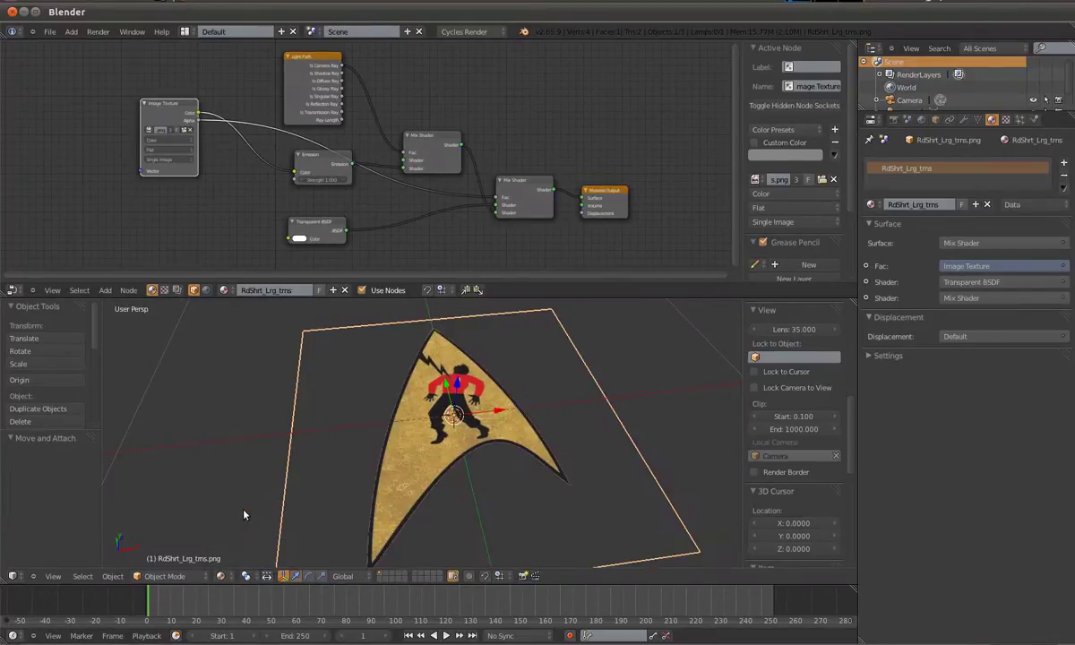
{"action": "scroll", "coordinate": [470, 448], "scroll_direction": "down", "scroll_amount": 3}
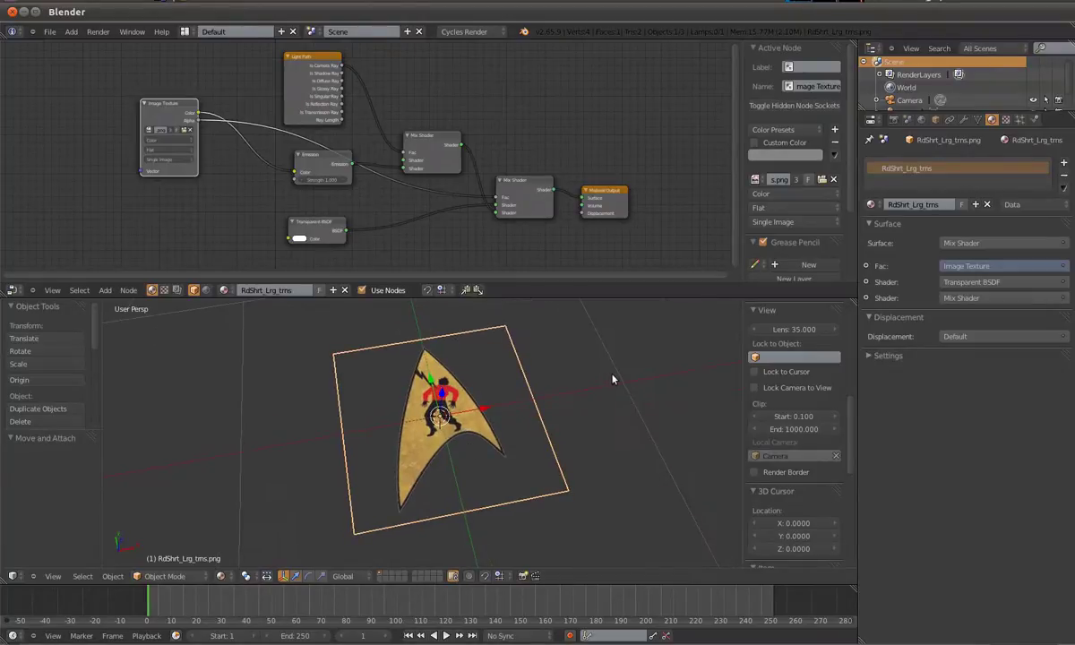
{"action": "key", "text": "a"}
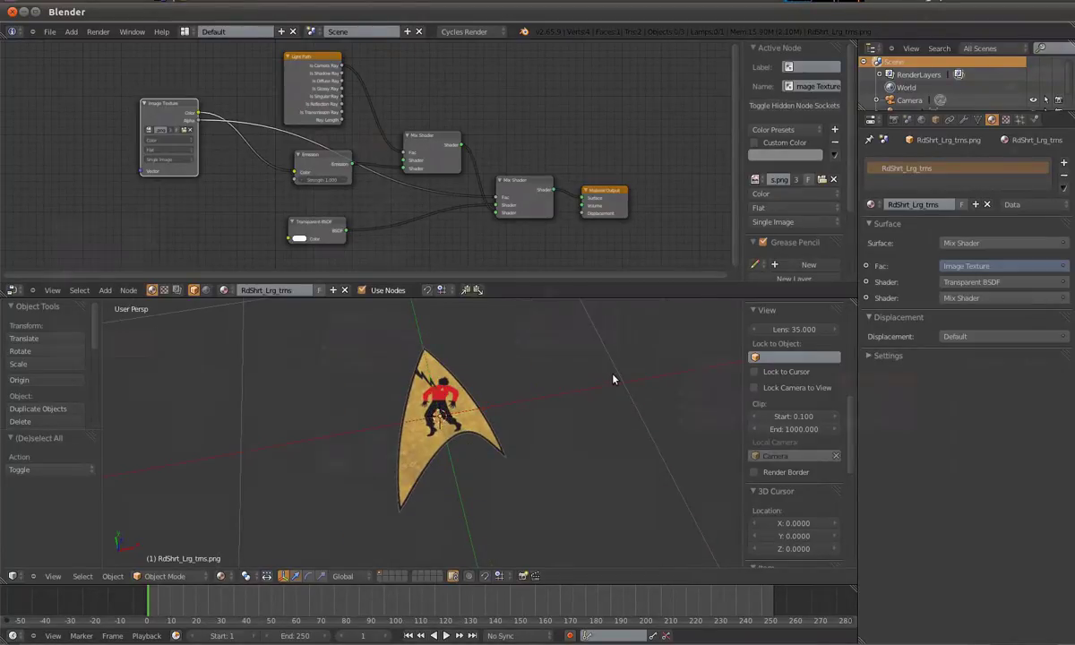